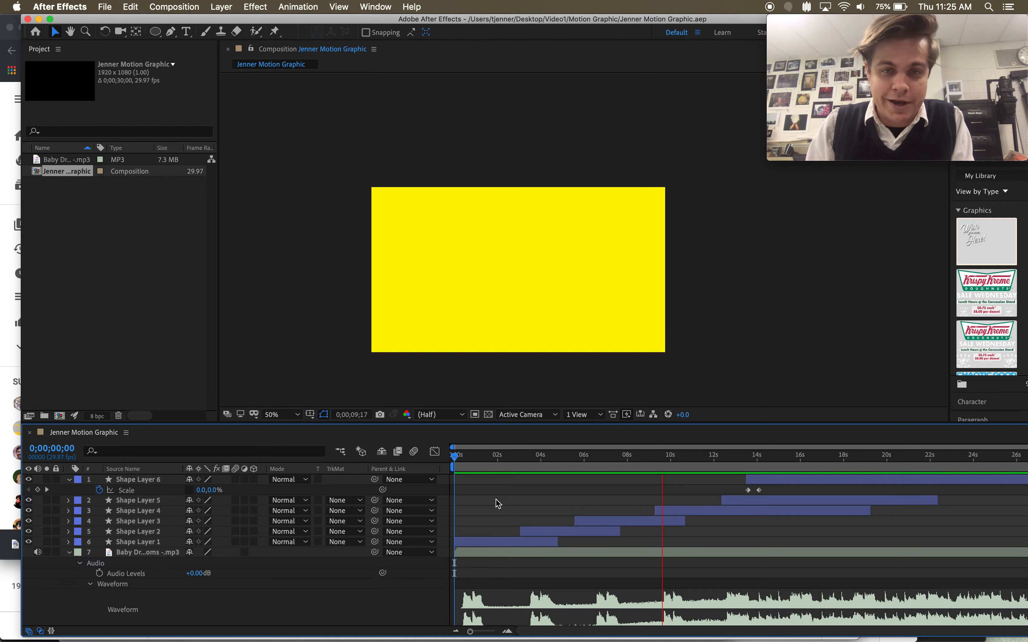
Preview the example motion graphic, look over the YouTube tutorial videos in Chrome, and return to After Effects at the timeline's start
key(space)
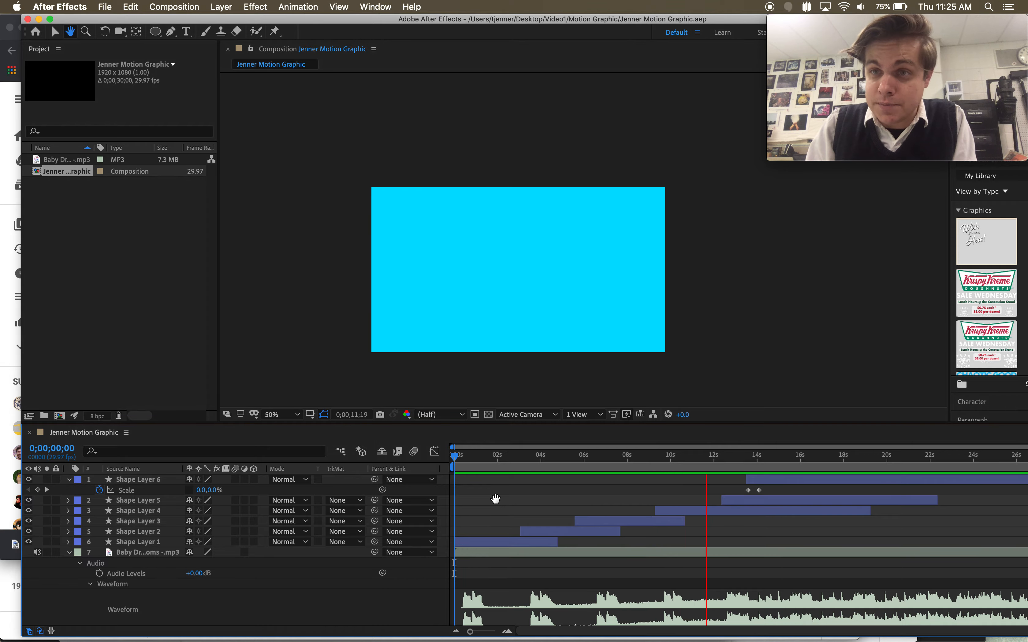
key(ctrl+Up)
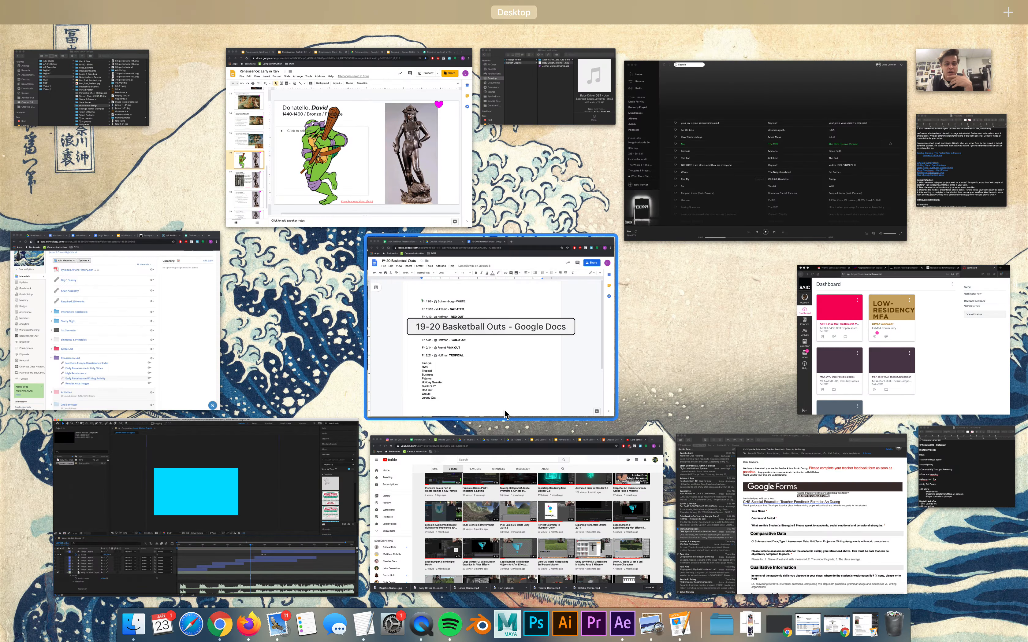
click(484, 516)
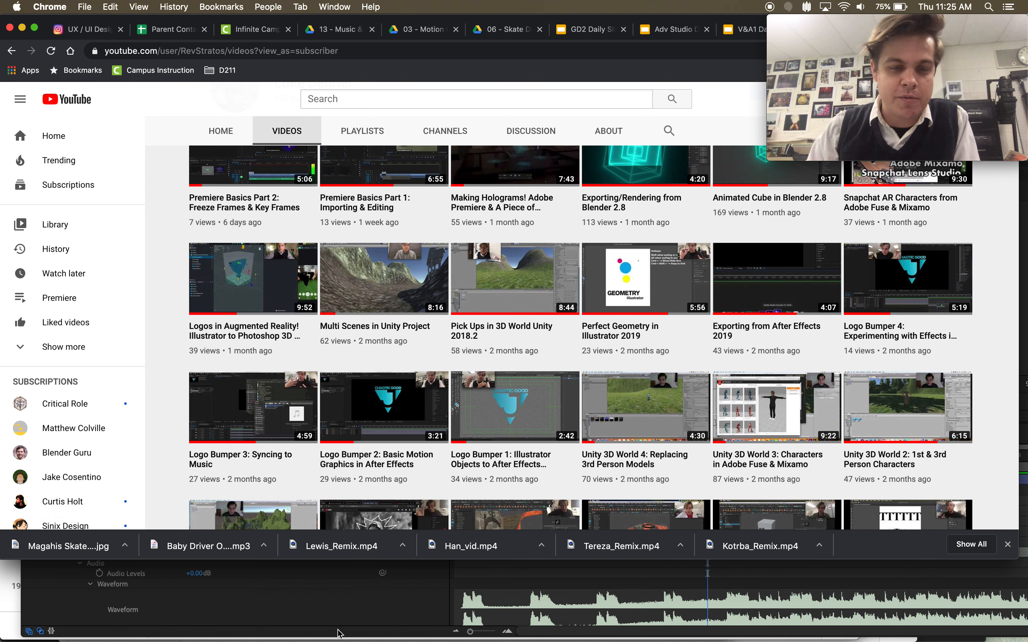
click(260, 605)
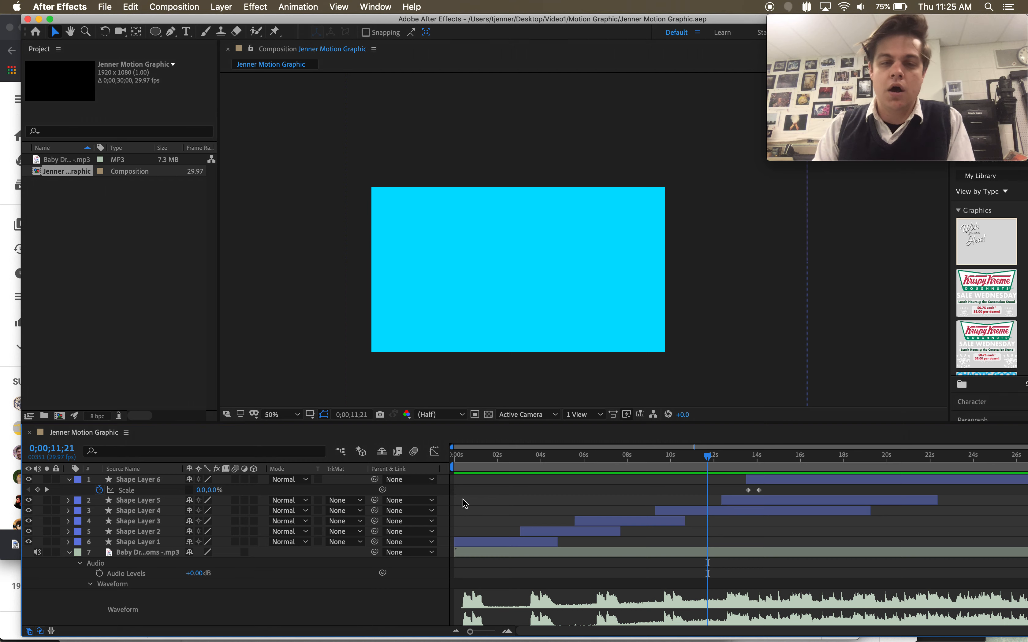
click(453, 454)
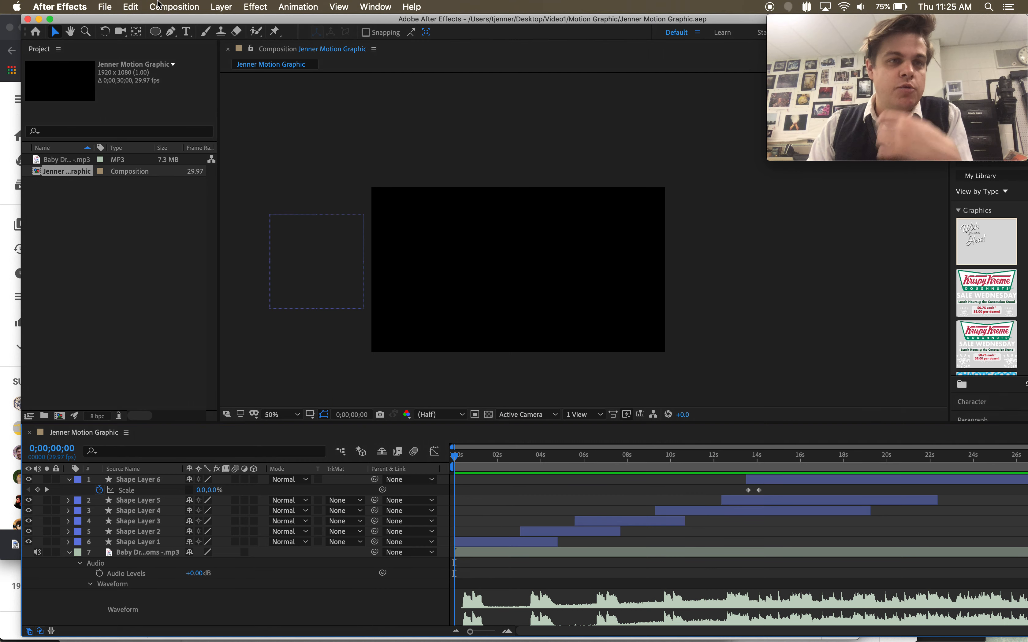
Create a new, empty After Effects project
click(110, 5)
mouse_move(127, 18)
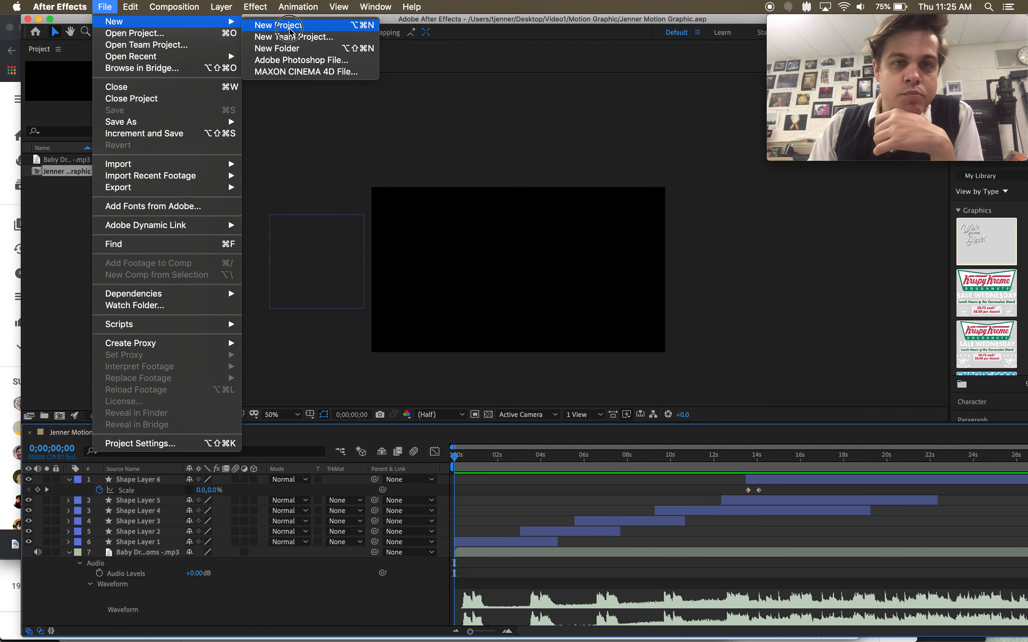
click(289, 26)
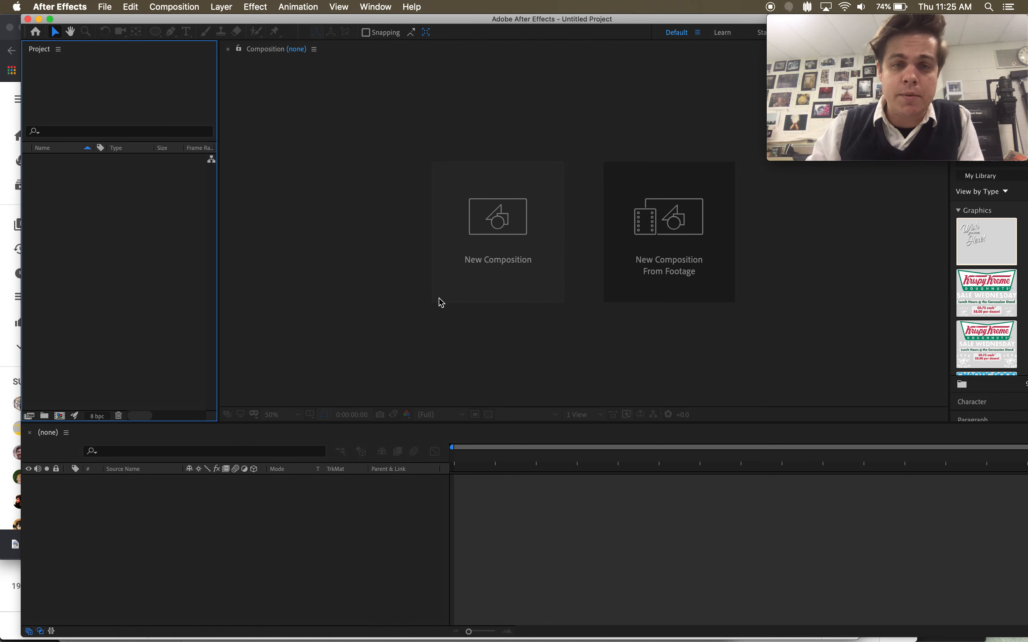
Create a new HDTV 1080 29.97 composition with a 0;00;10;00 duration, named with the author's surname followed by "Motion Graphic"
click(490, 263)
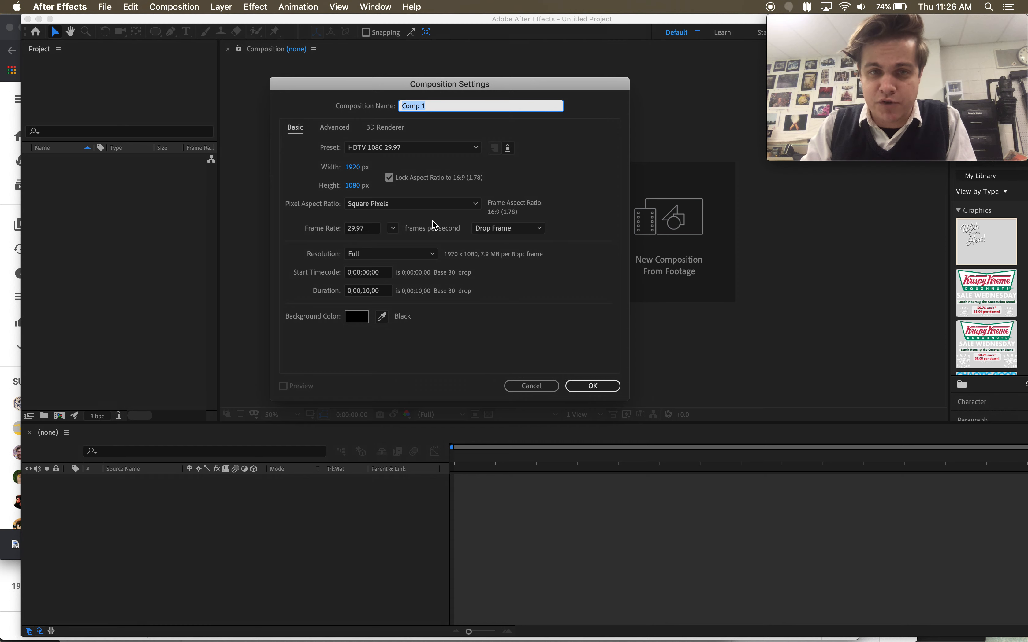
double_click(366, 292)
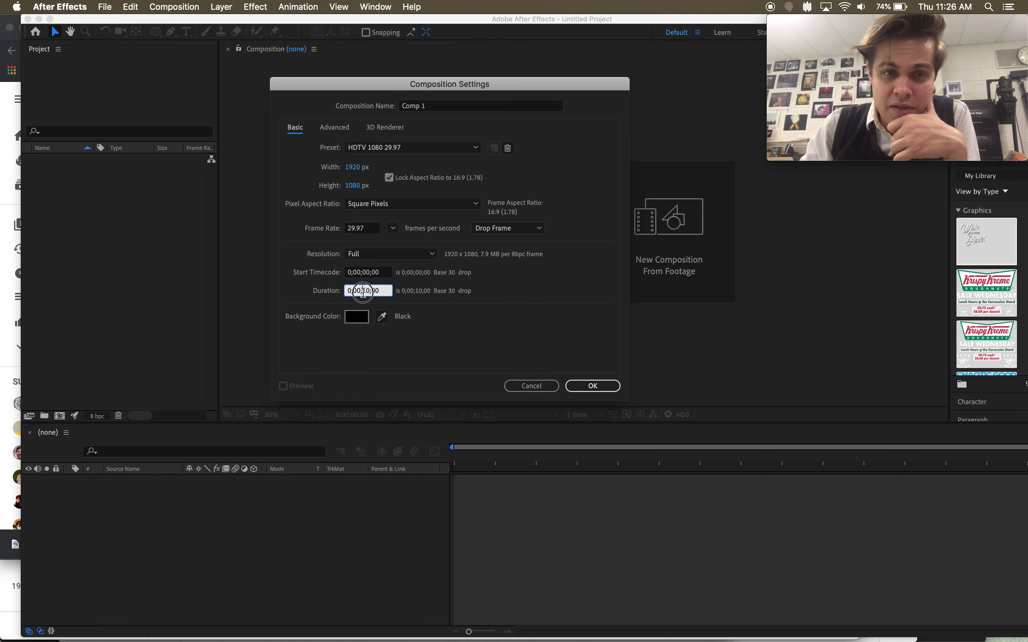
key(BackSpace)
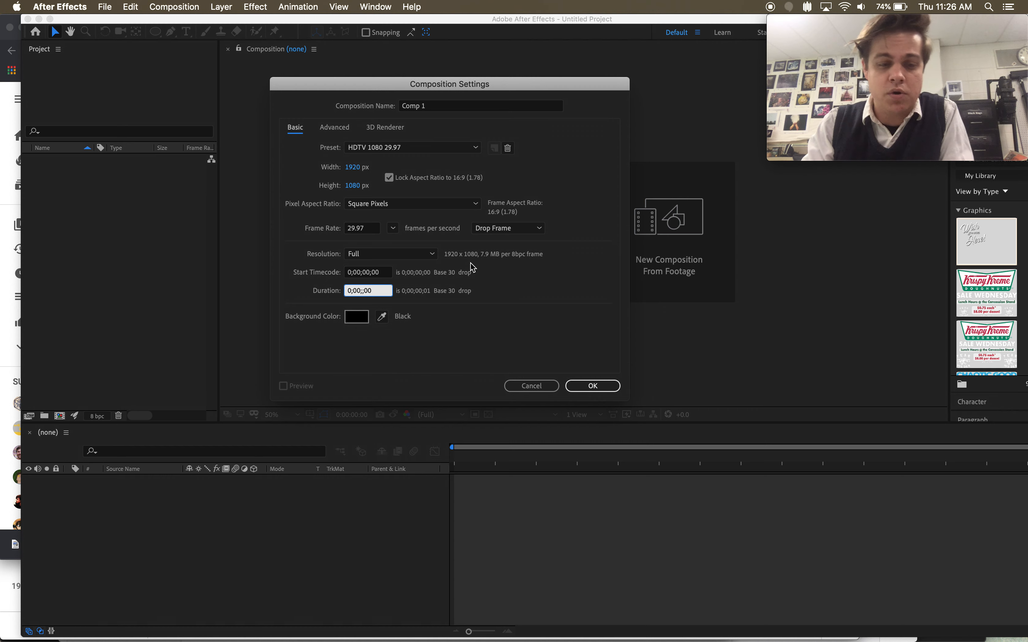
text(30)
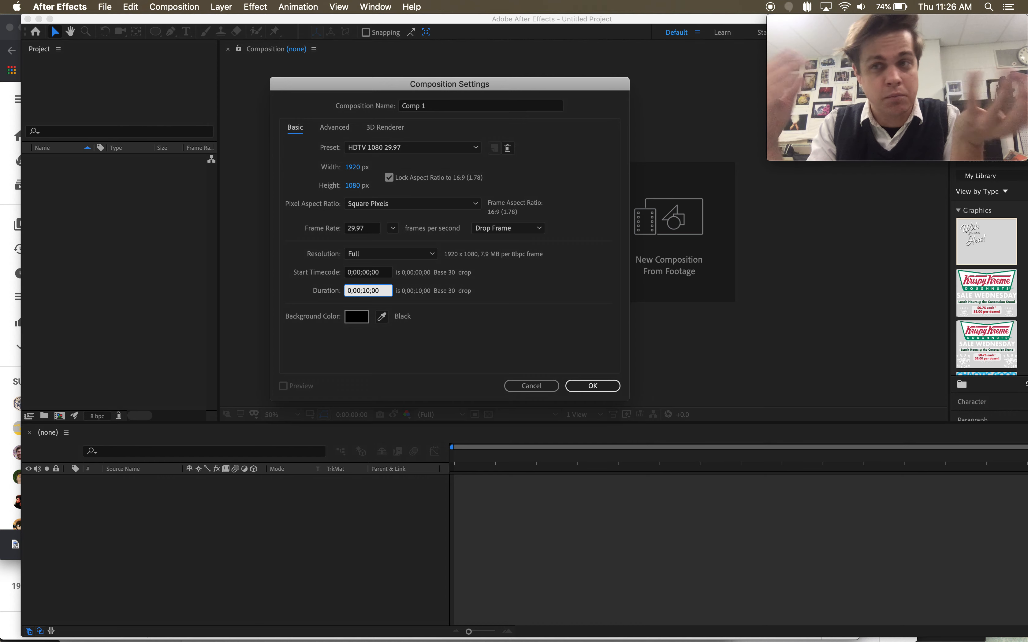
double_click(421, 110)
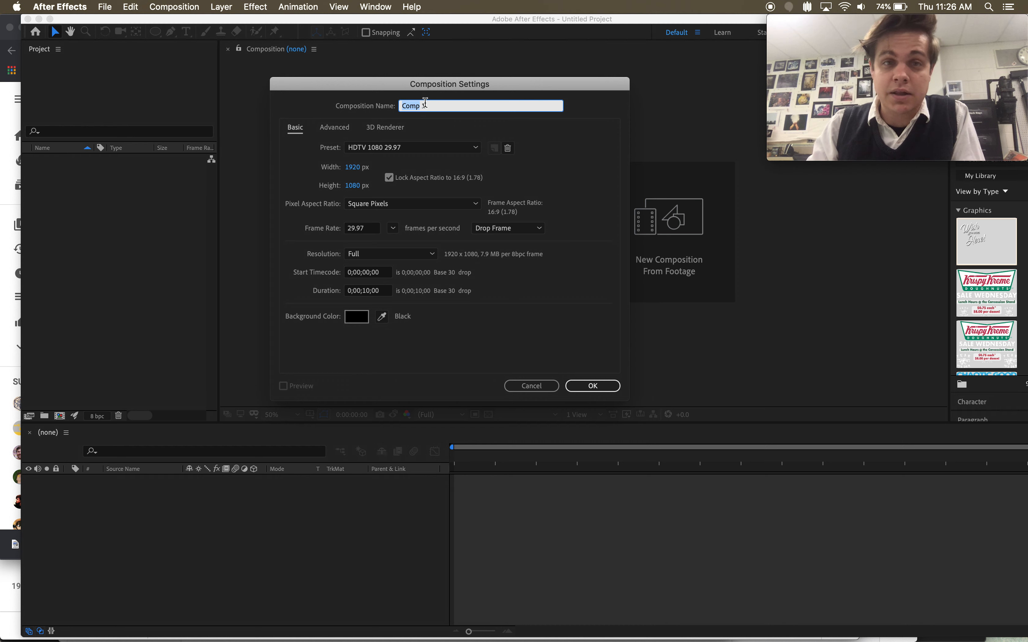
drag(430, 105, 322, 117)
text(Jenner Motio)
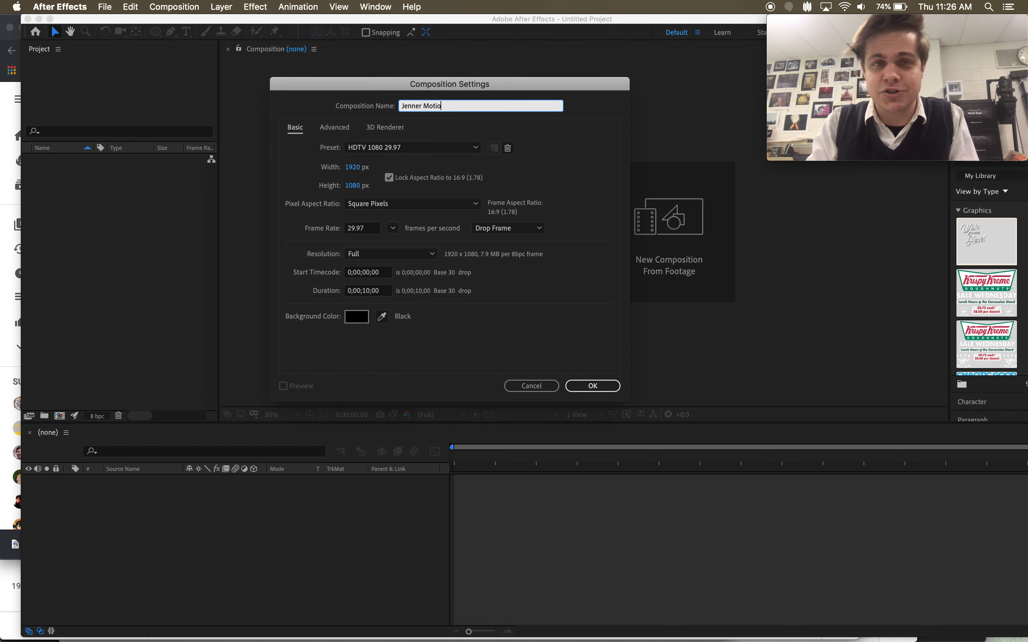
text(n Graphic)
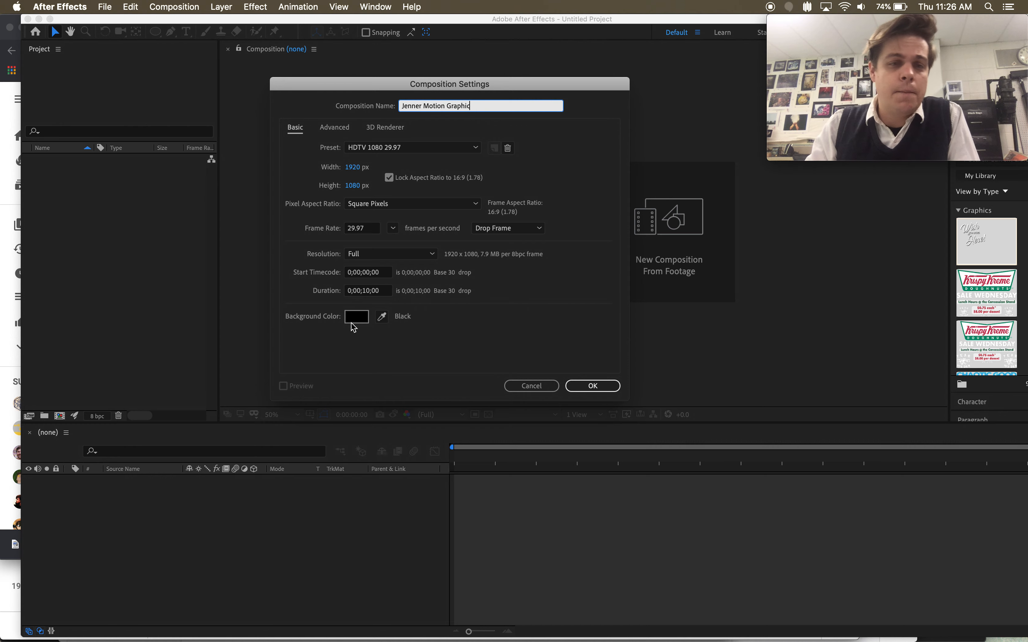
click(582, 385)
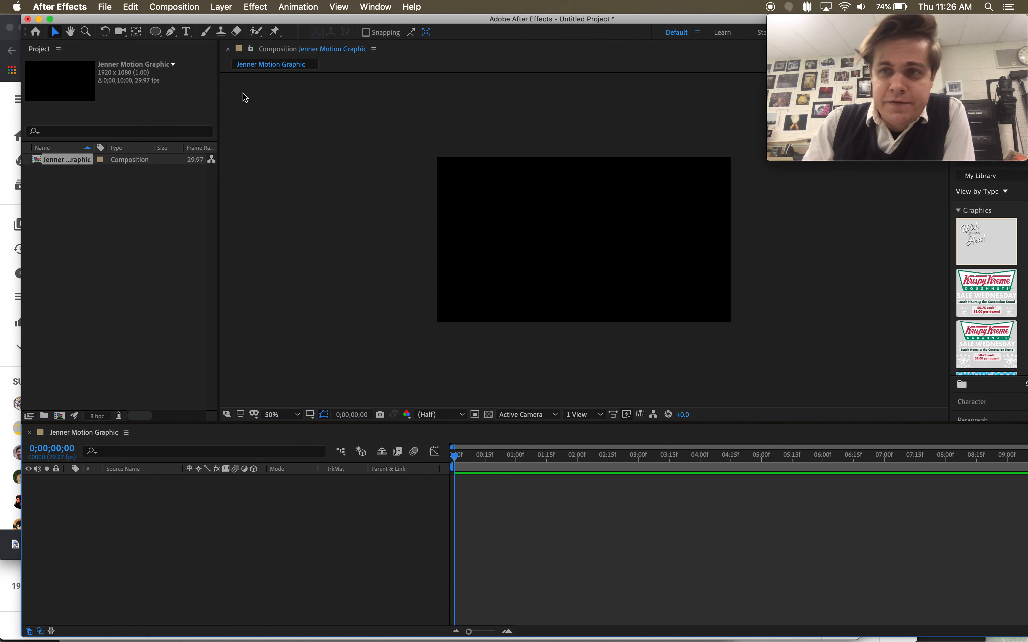
Draw a circle near the middle of the composition with the Ellipse tool, using a 00C6FF fill and a 10 px white stroke
click(155, 37)
drag(156, 38, 174, 59)
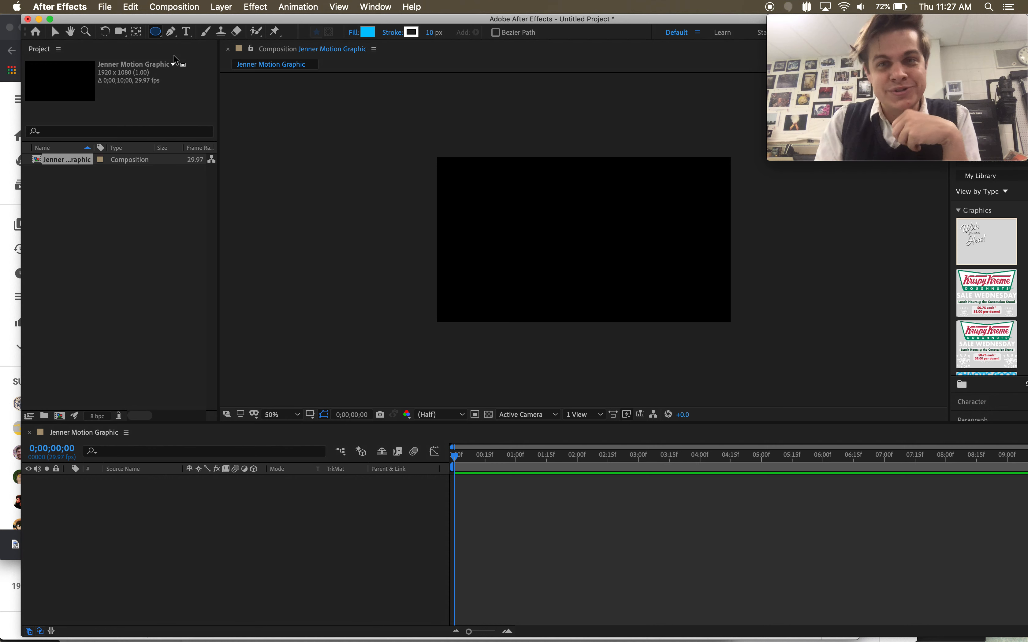
click(698, 33)
click(713, 42)
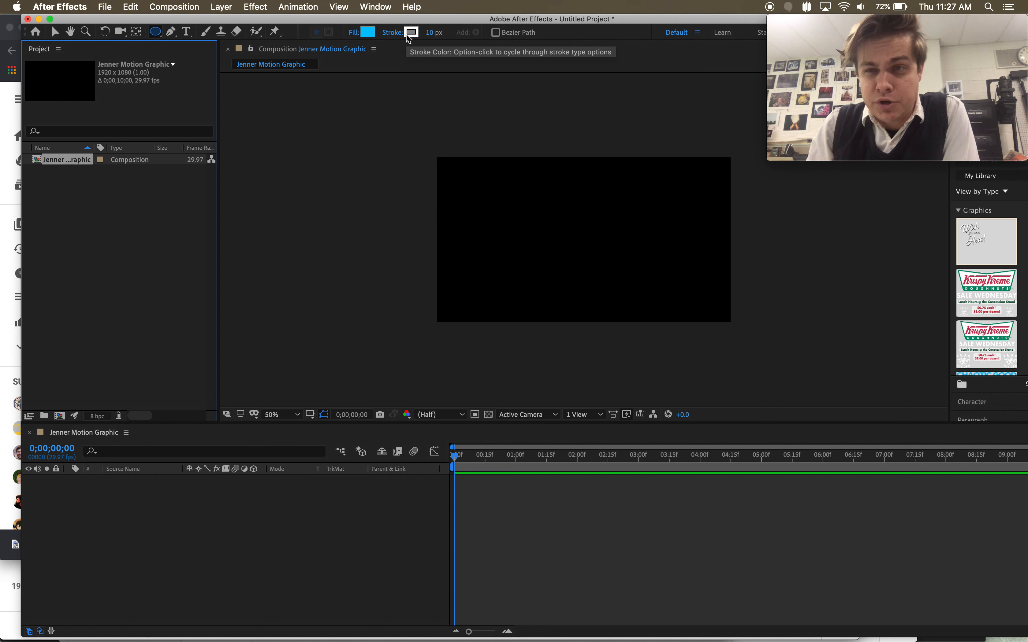
click(370, 32)
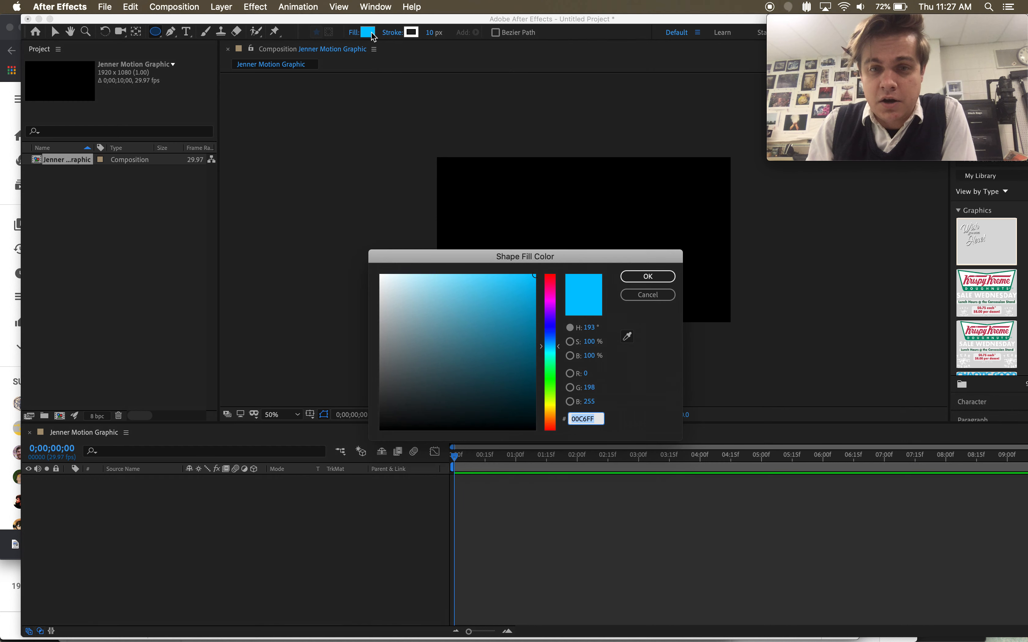
click(648, 276)
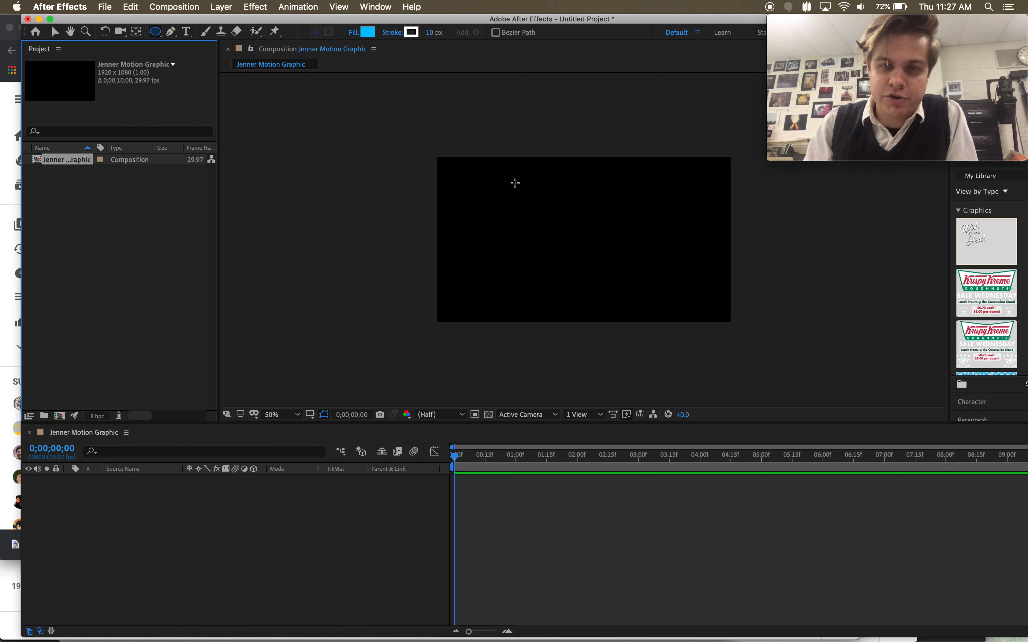
mouse_move(515, 184)
mouse_down()
mouse_move(619, 267)
mouse_move(650, 216)
mouse_move(560, 267)
mouse_move(633, 279)
mouse_move(643, 303)
mouse_move(629, 270)
mouse_up()
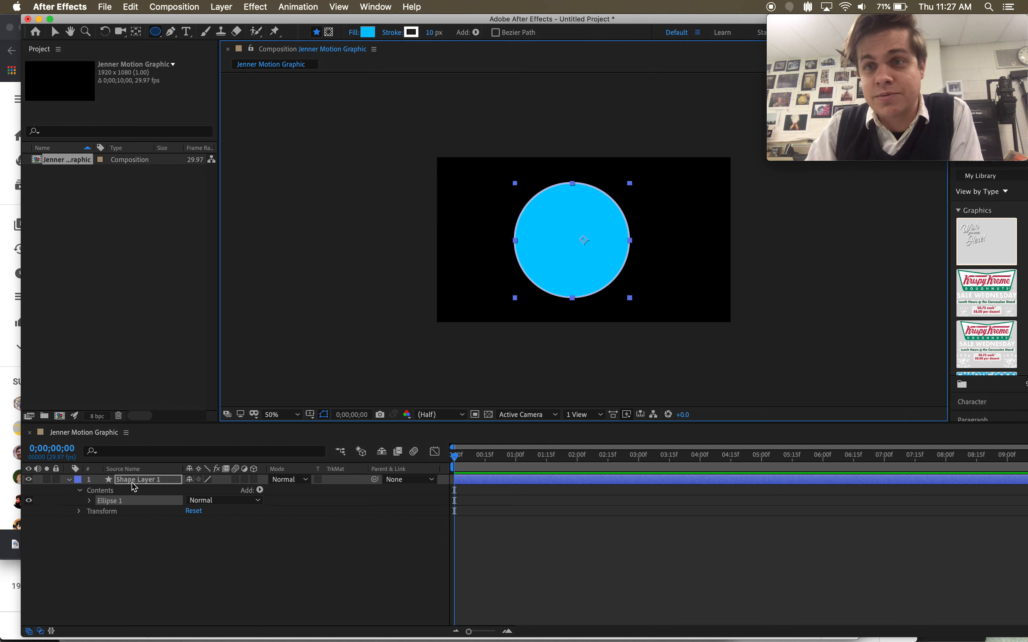
Collapse and reopen the circle's shape layer and look at what its Contents group holds
click(68, 479)
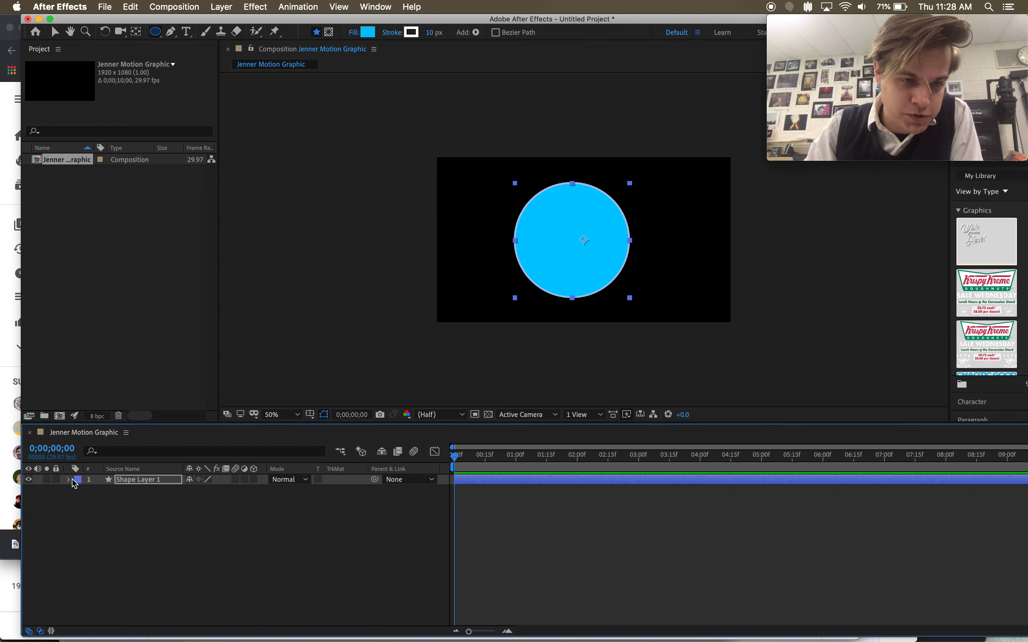
click(75, 487)
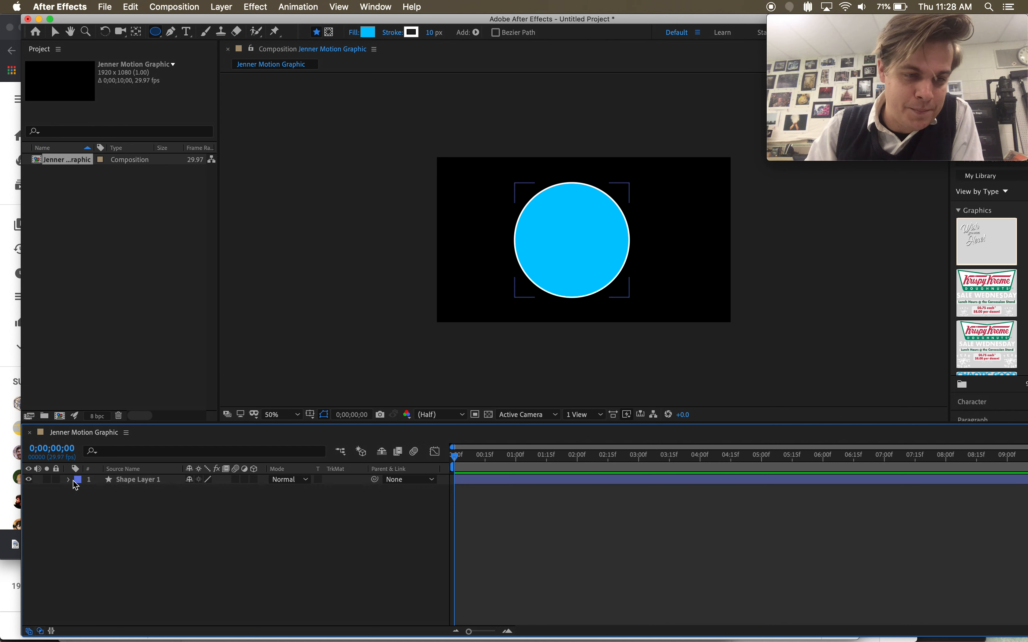
click(69, 479)
click(80, 492)
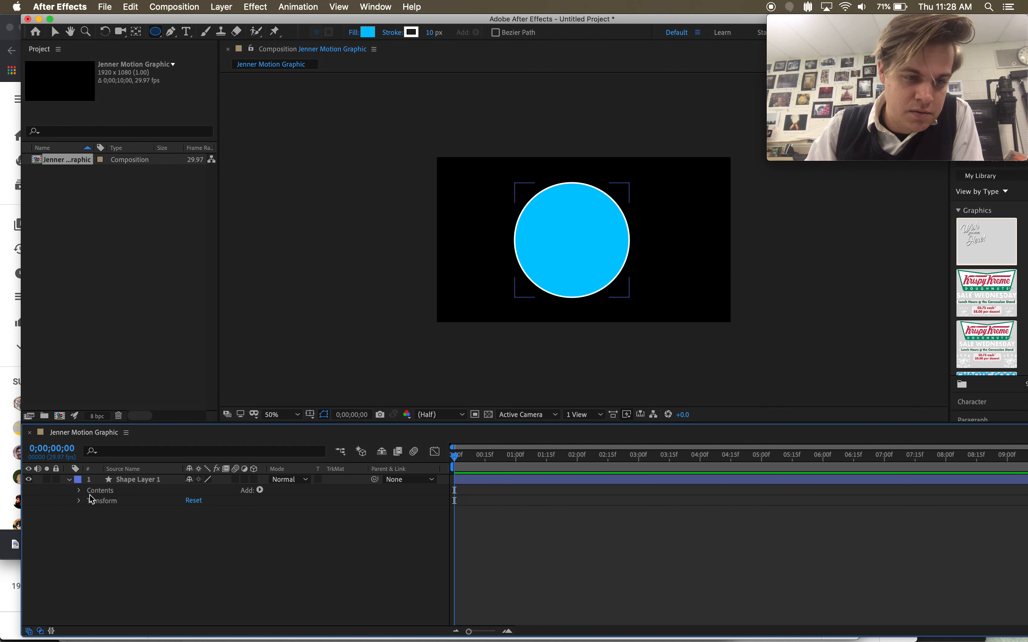
click(90, 491)
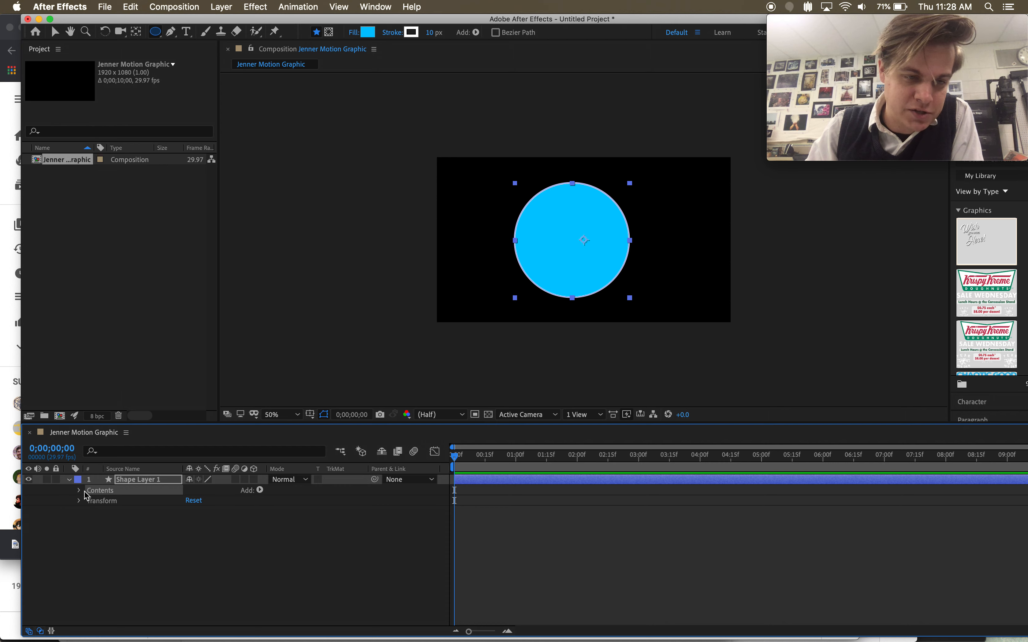
click(80, 490)
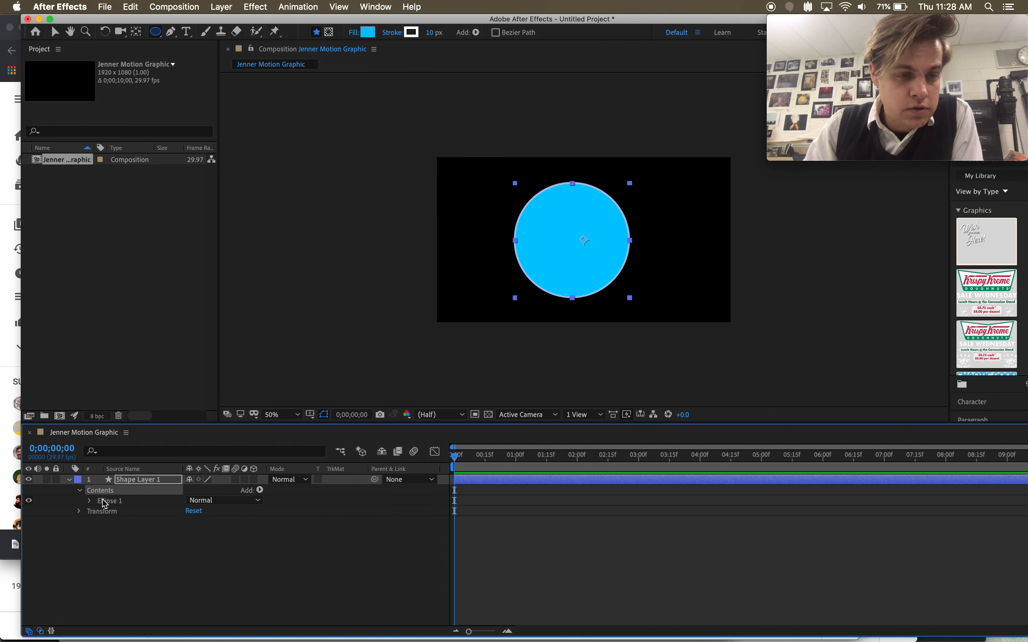
click(80, 490)
Expand the shape layer's Transform properties and go through Position, Scale and Rotation
click(78, 501)
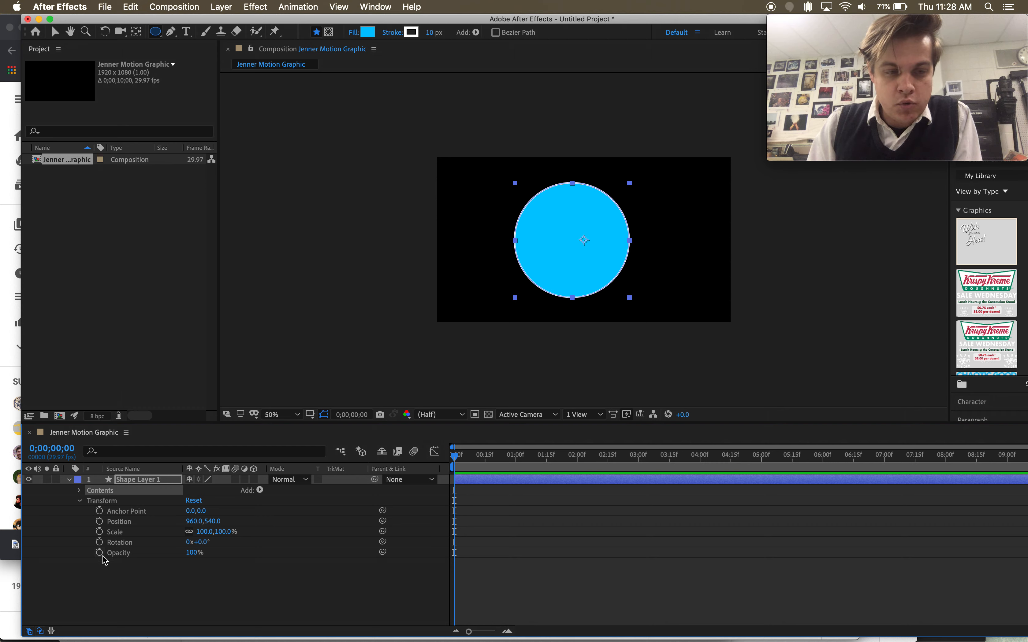
click(118, 522)
click(116, 531)
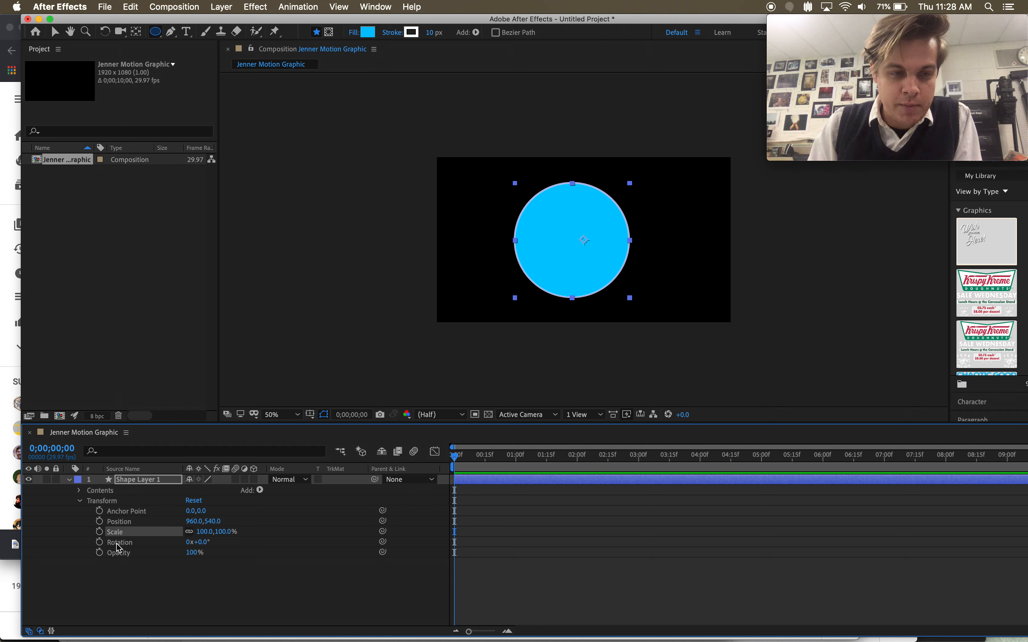
click(111, 543)
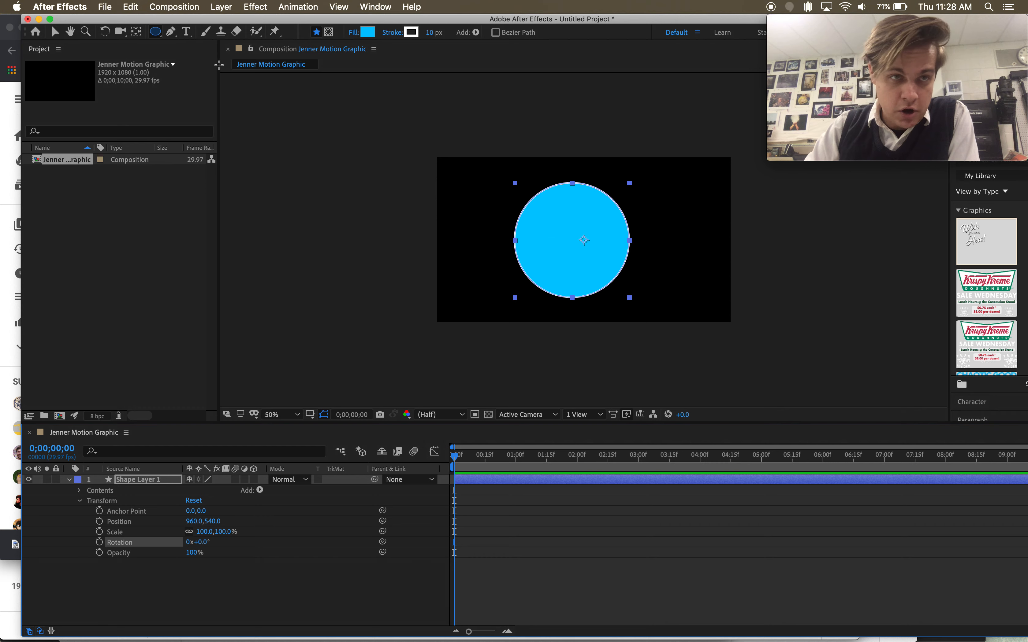
Move the circle outside the frame's left edge, to about -340, 492, and set its first Position keyframe at 0;00;00;00
click(55, 32)
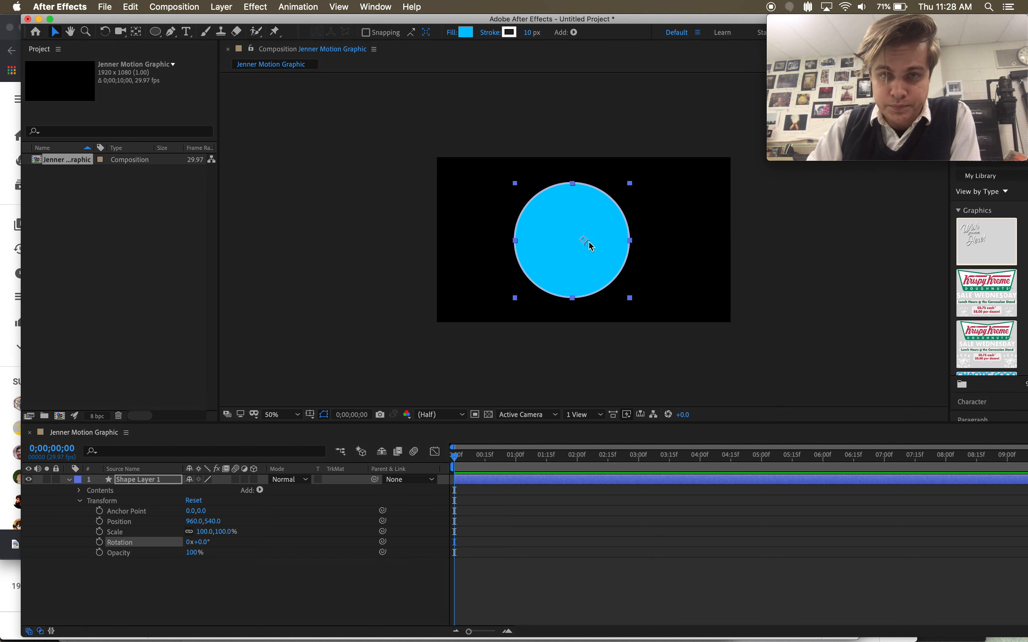
drag(589, 245, 401, 238)
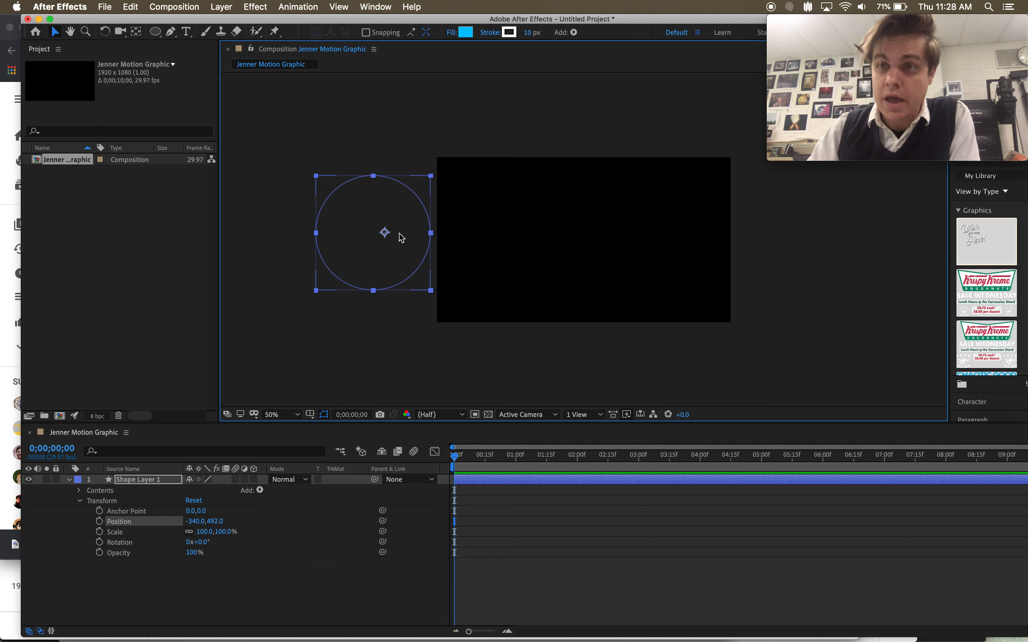
click(100, 522)
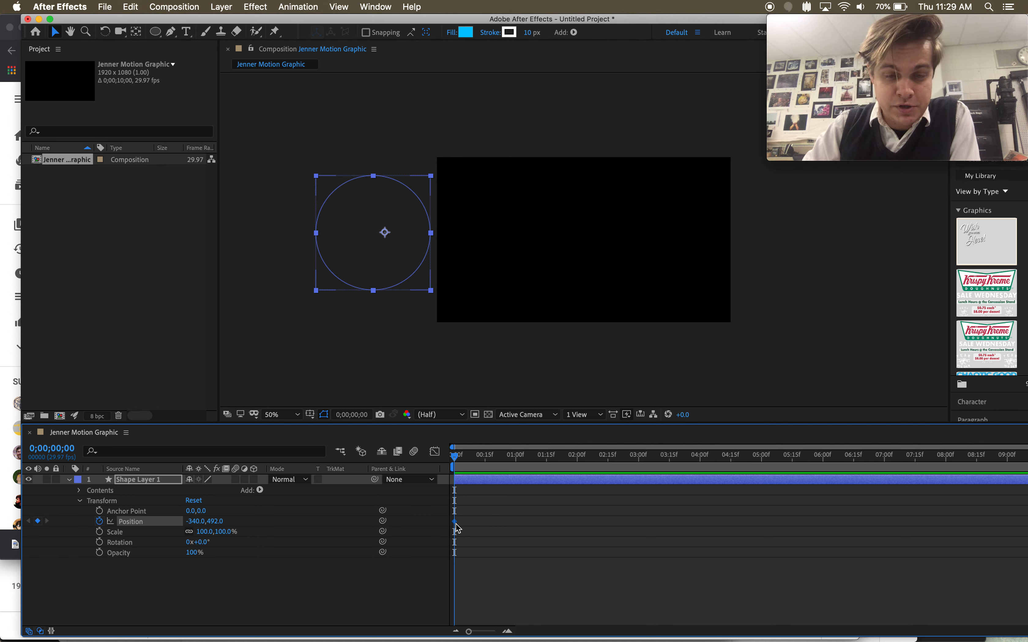
mouse_move(457, 529)
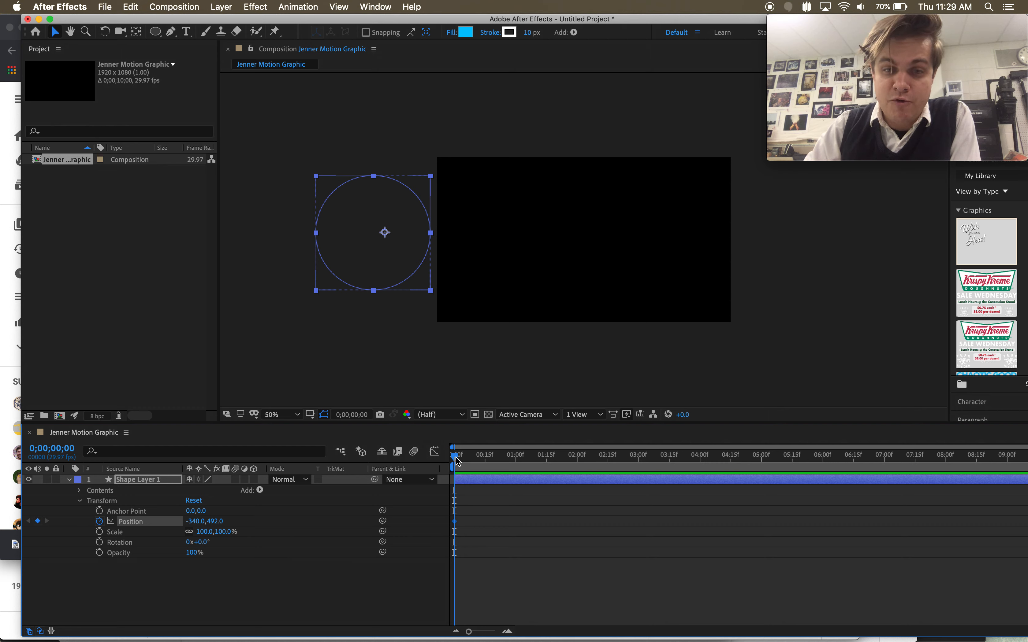
At 0;00;01;01, add a second Position keyframe by moving the circle to mid-frame, about X 1028, and return the playhead to the start
drag(457, 461, 520, 460)
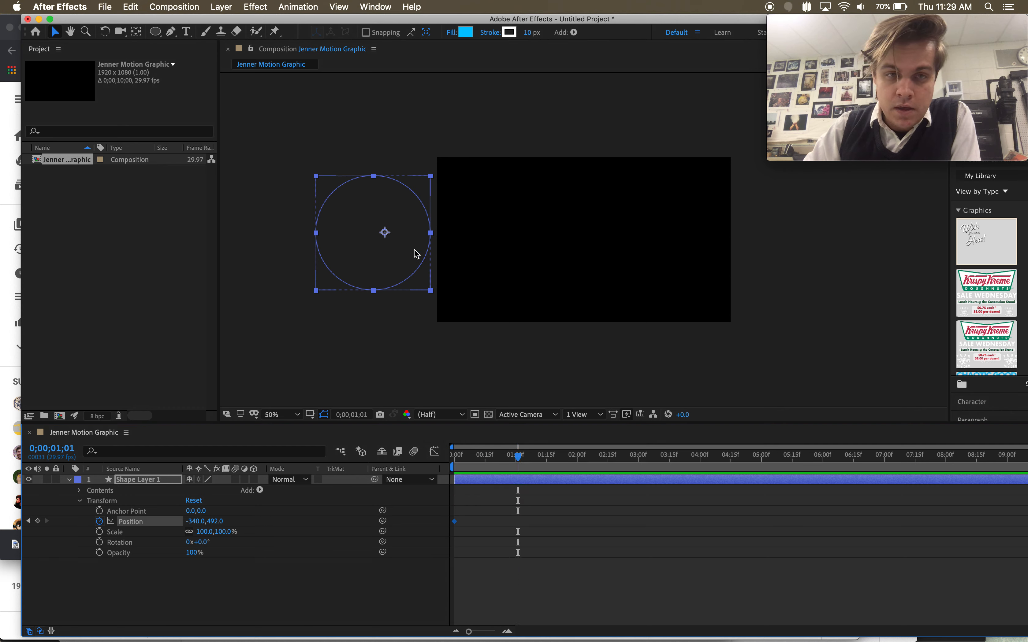
drag(424, 248, 625, 252)
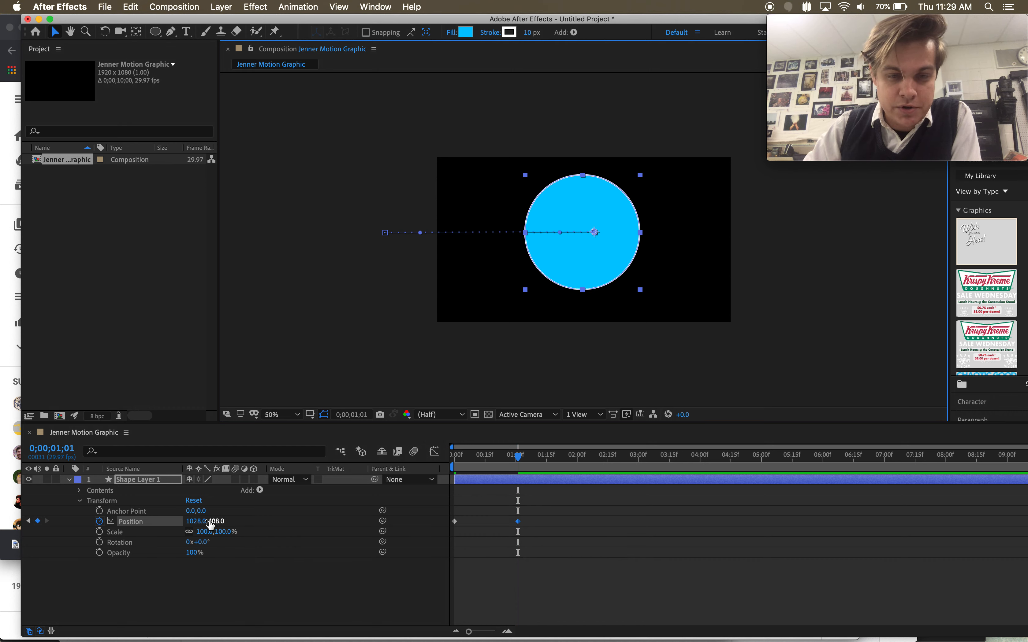
drag(518, 455, 408, 456)
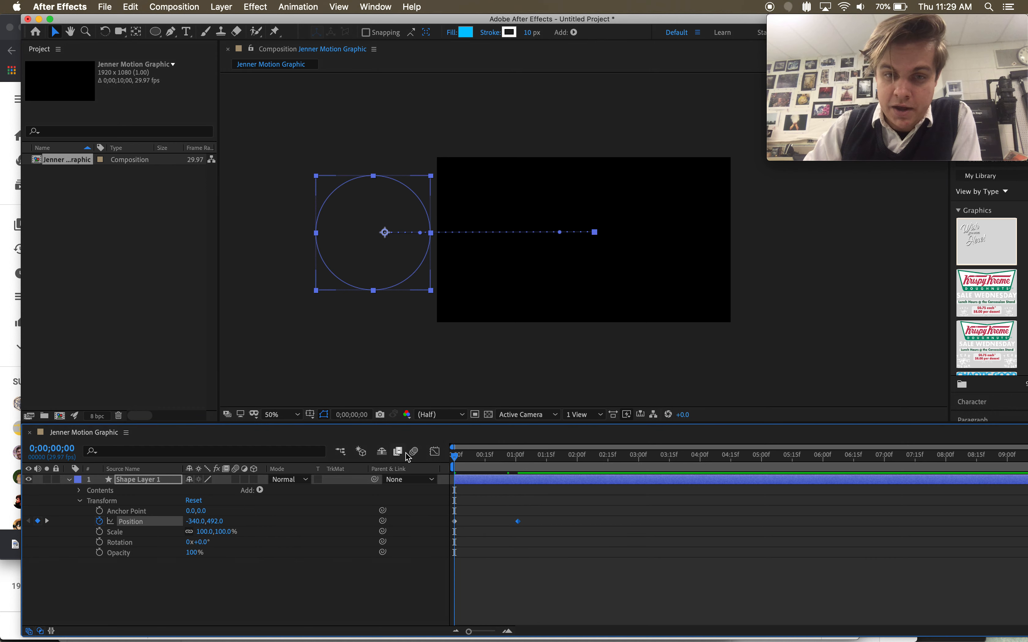
Preview the circle's slide into the frame and return the playhead to the start
key(space)
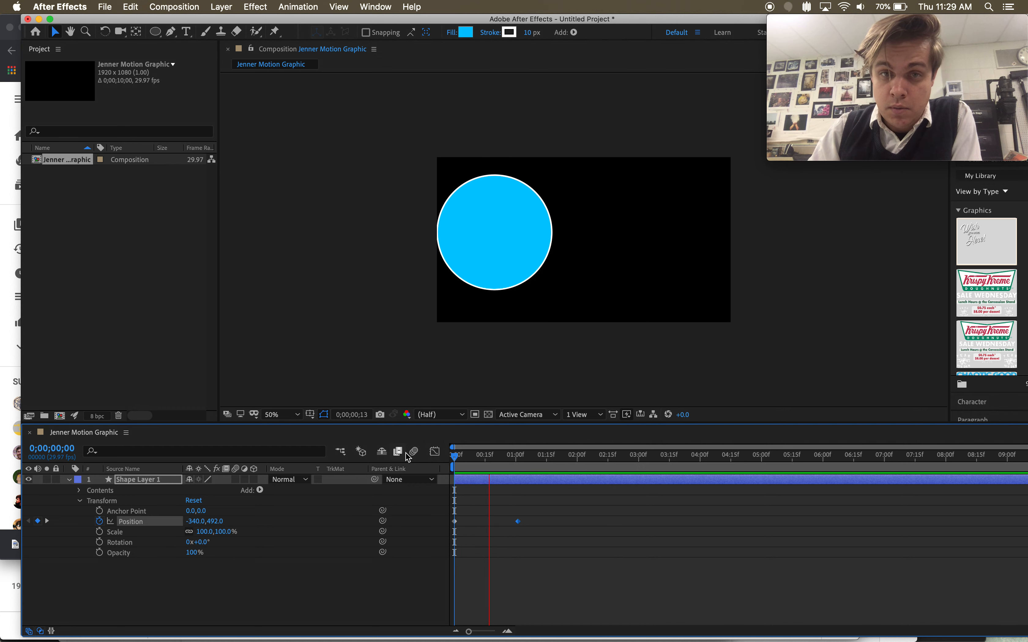
key(space)
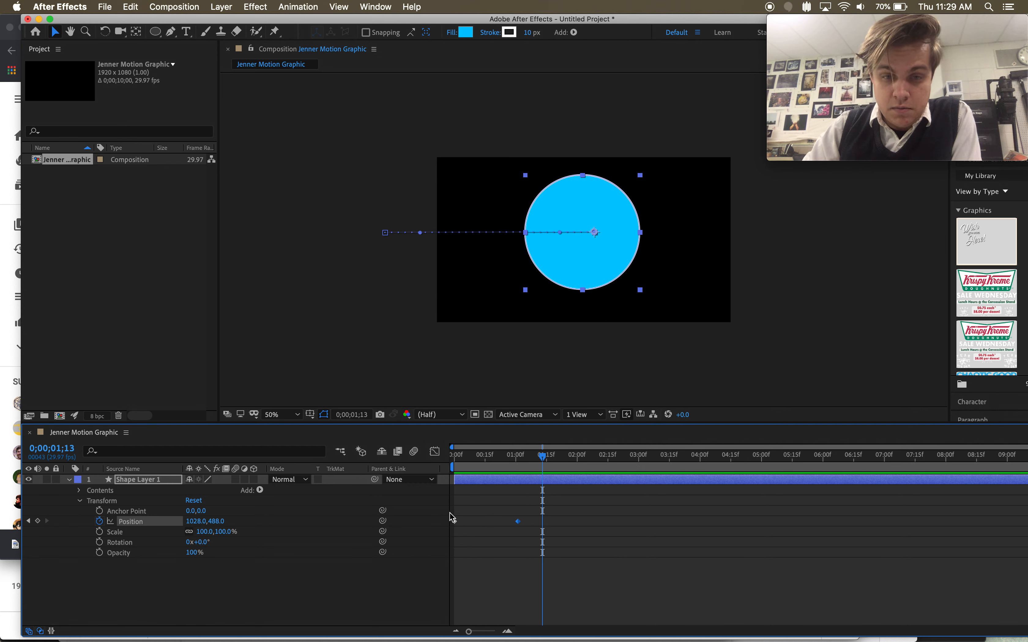
drag(462, 459, 431, 460)
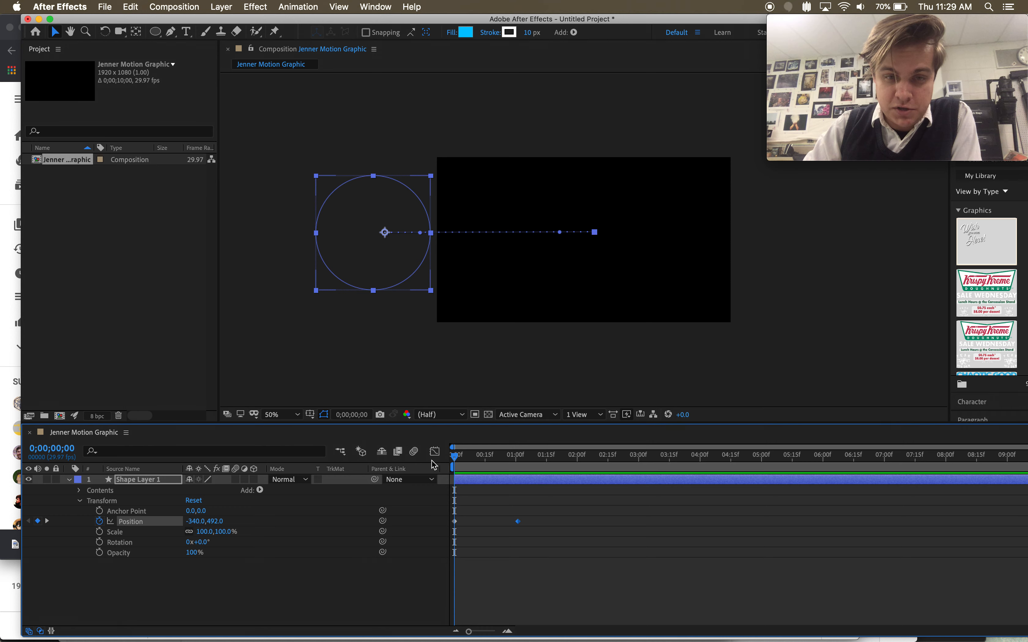
Add two Scale keyframes to the circle: 100% at 0;00;01;08 and 406% at 0;00;02;03
click(518, 457)
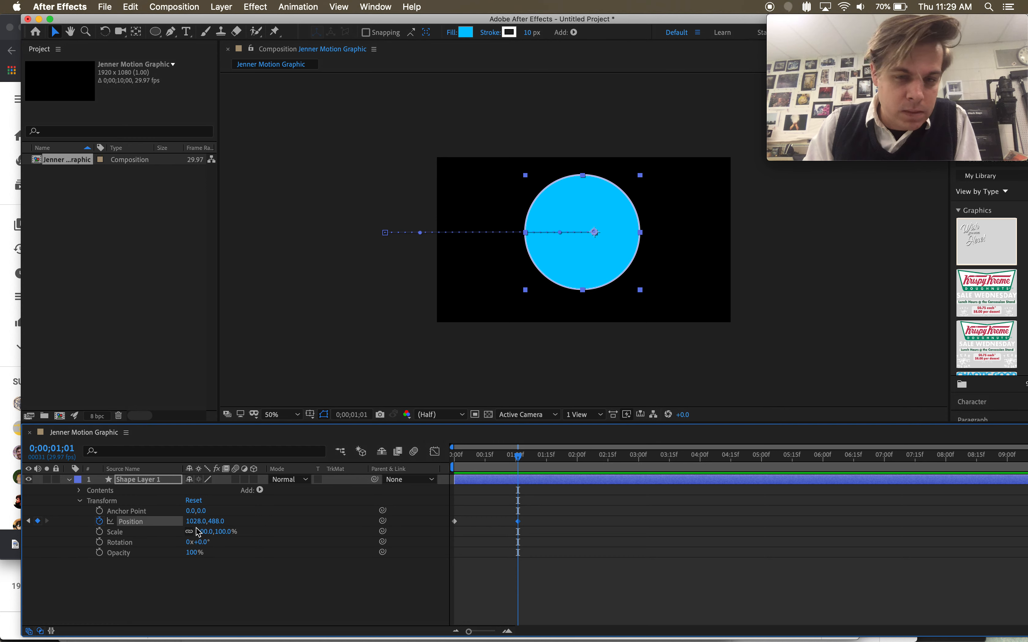
click(519, 457)
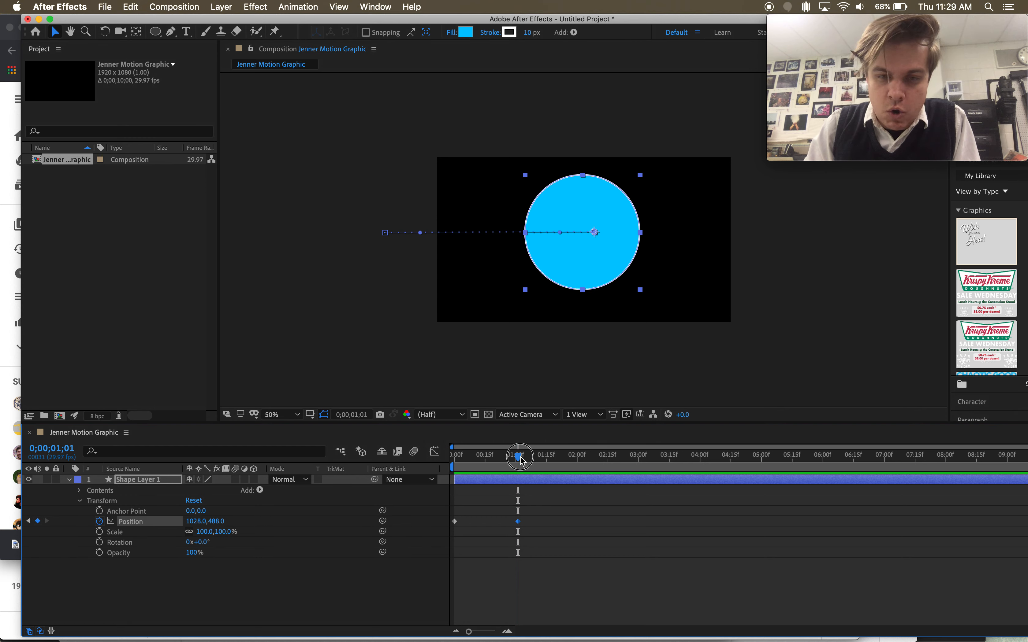
click(520, 457)
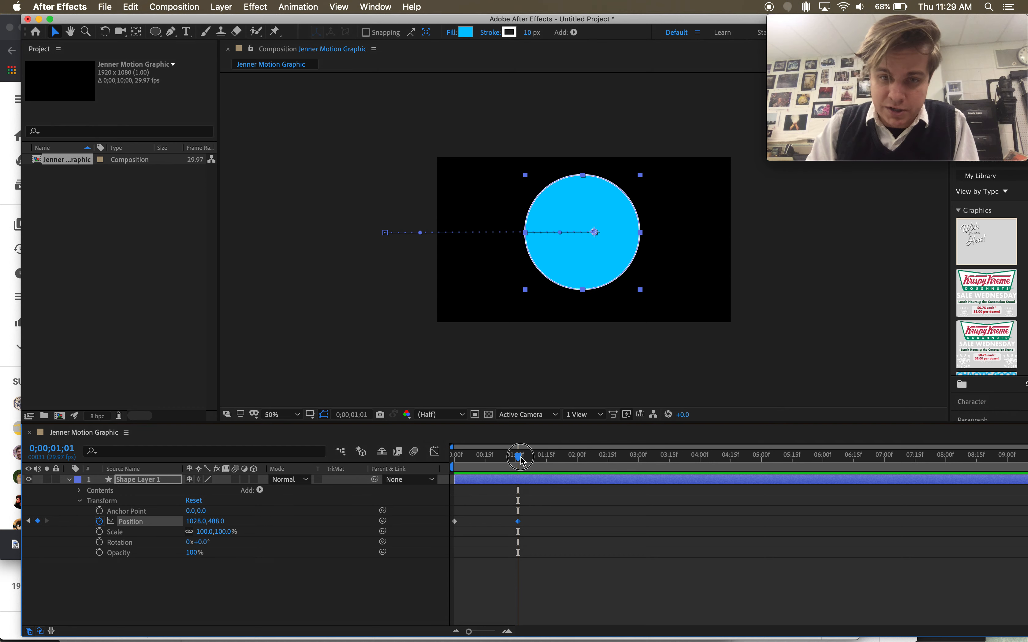
drag(520, 457, 532, 459)
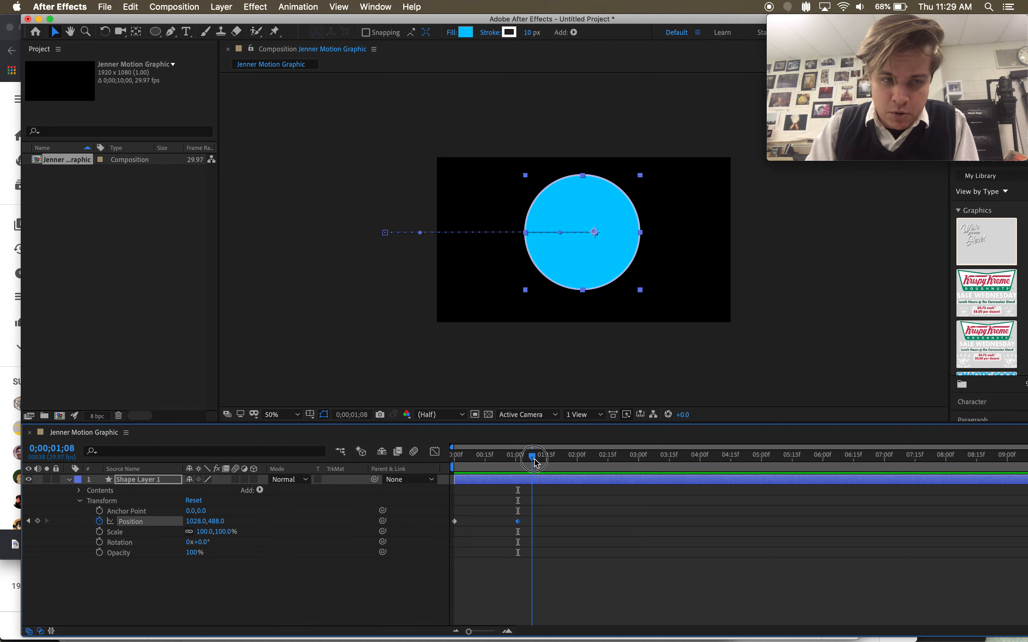
click(99, 531)
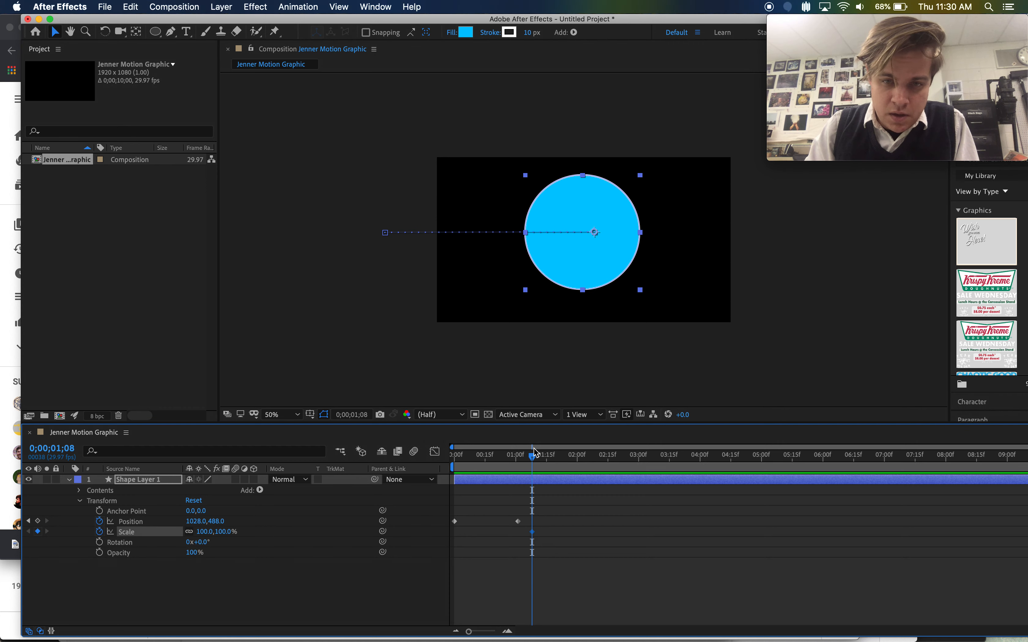
drag(534, 454, 585, 462)
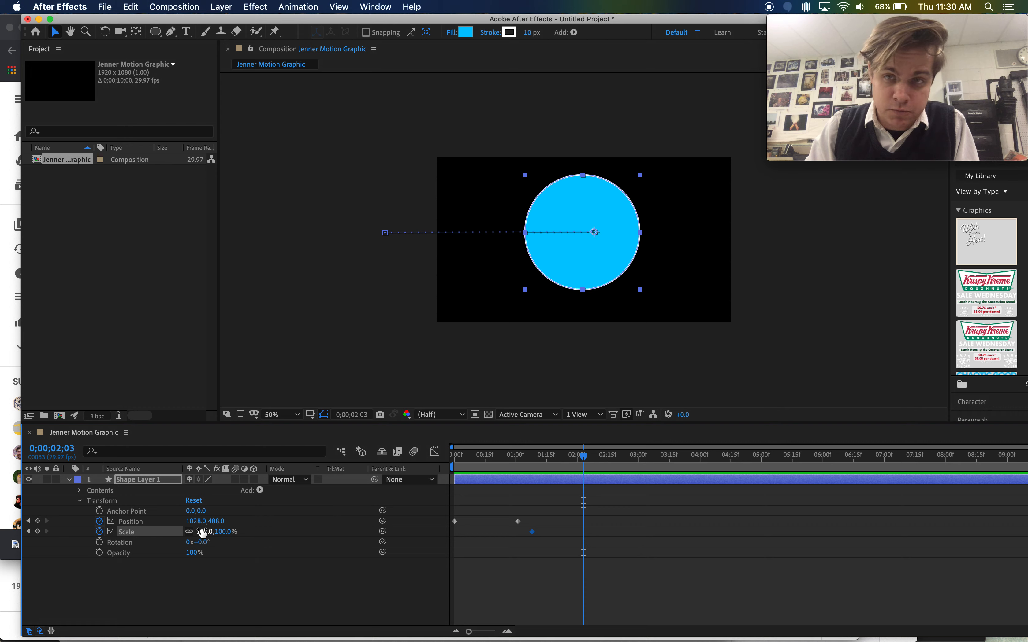
drag(202, 533, 375, 523)
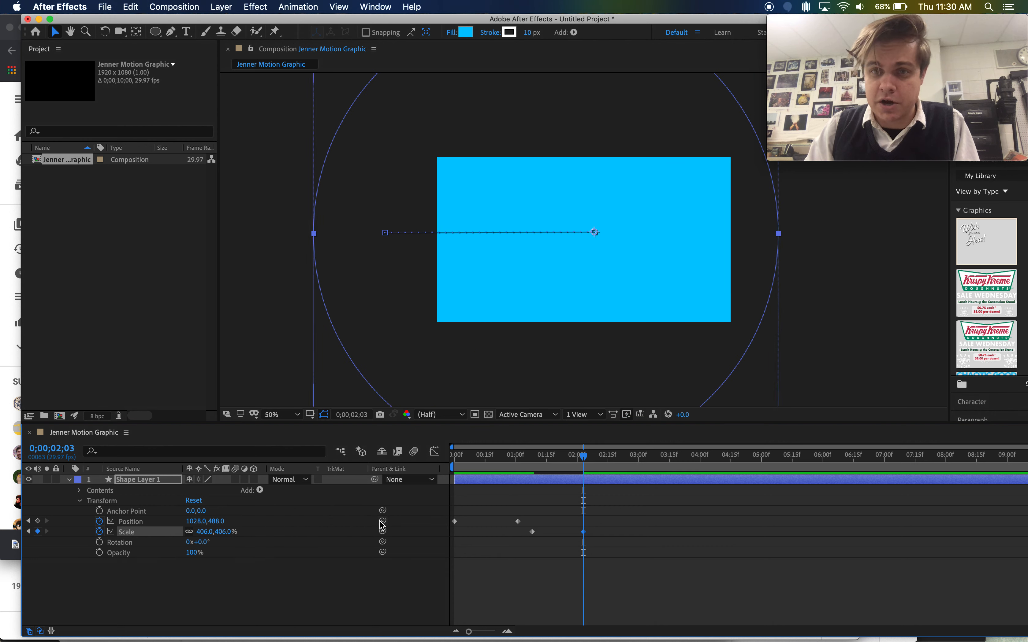
Preview the combined position and scale animation from the start of the composition
drag(492, 462, 419, 462)
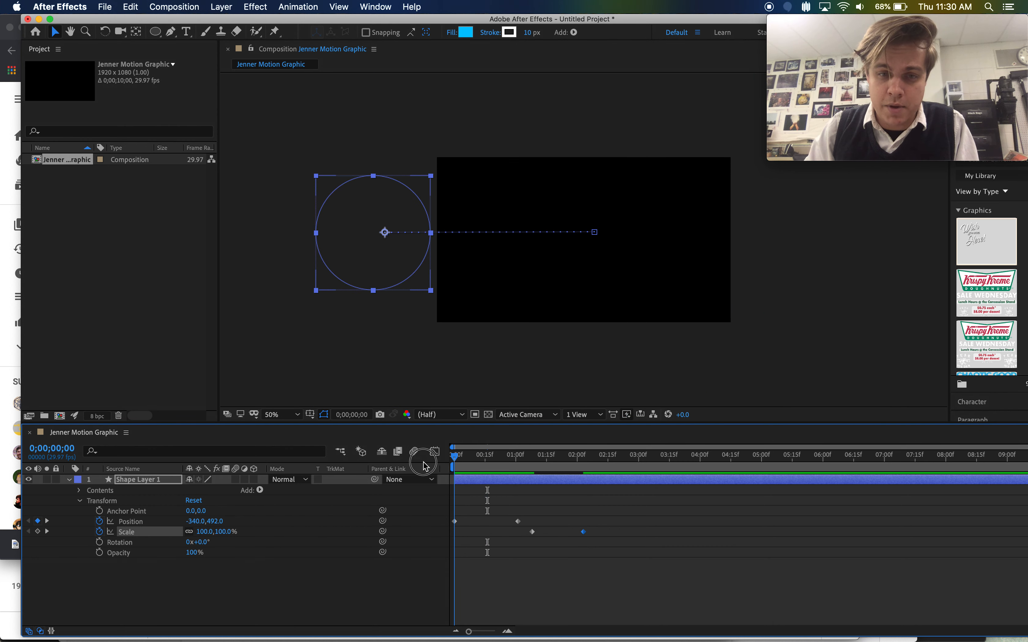
key(space)
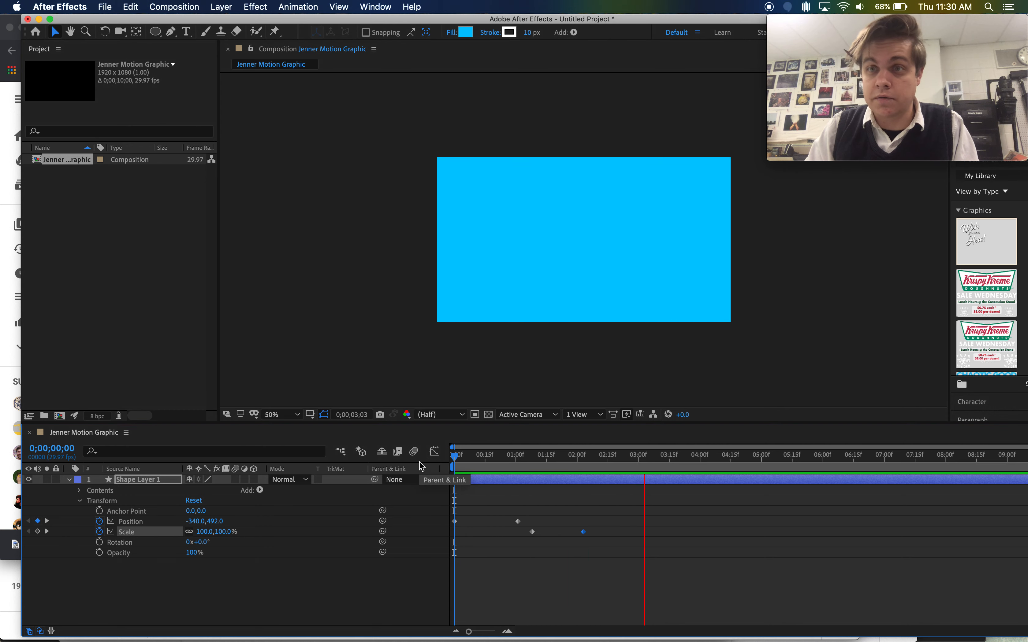
key(space)
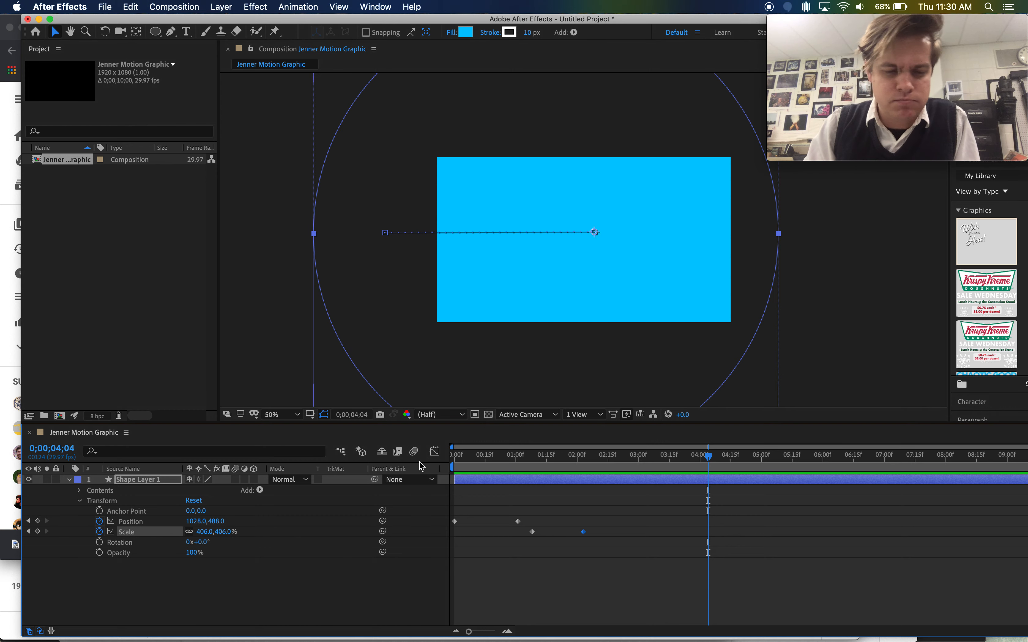
Collapse the circle's shape layer, duplicate it and return the playhead to 0;00;00;00
click(69, 481)
click(142, 483)
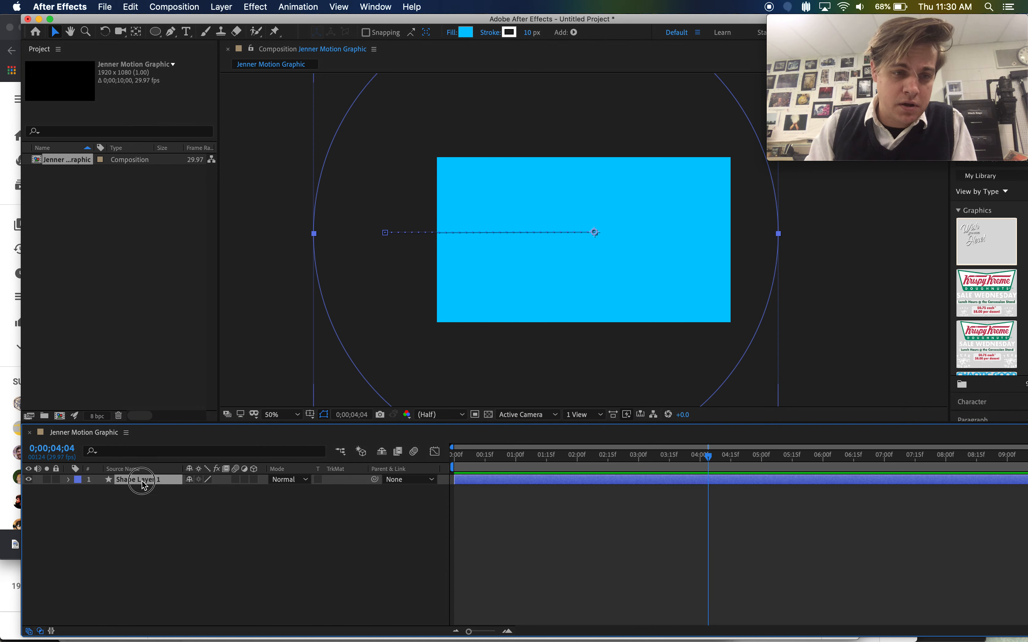
key(super+d)
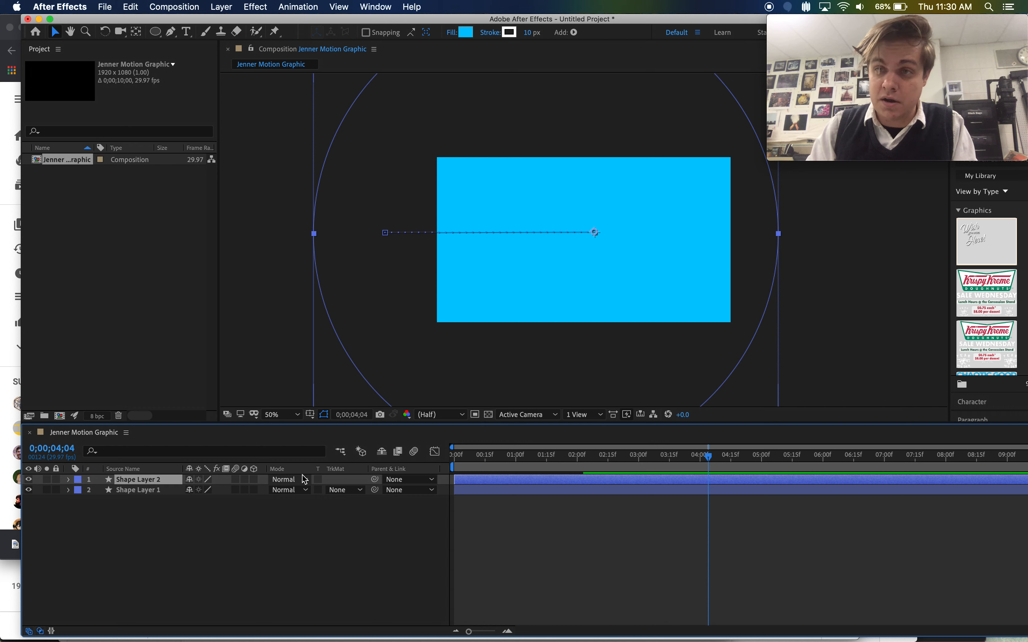
drag(516, 456, 453, 455)
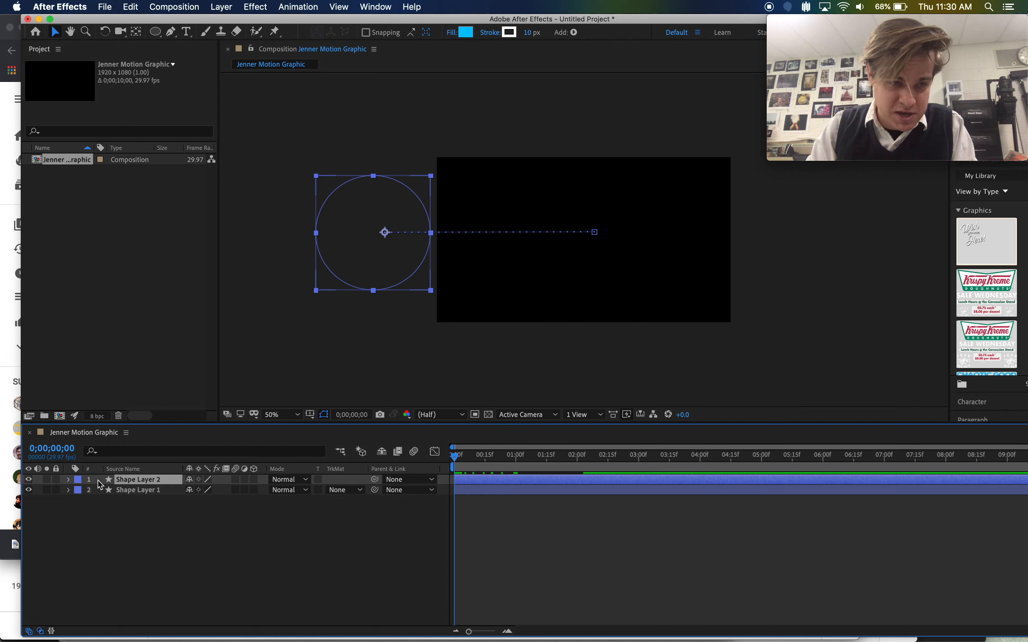
Shift the duplicate layer in time to start just after the original's last Scale keyframe, and preview both circles
click(69, 480)
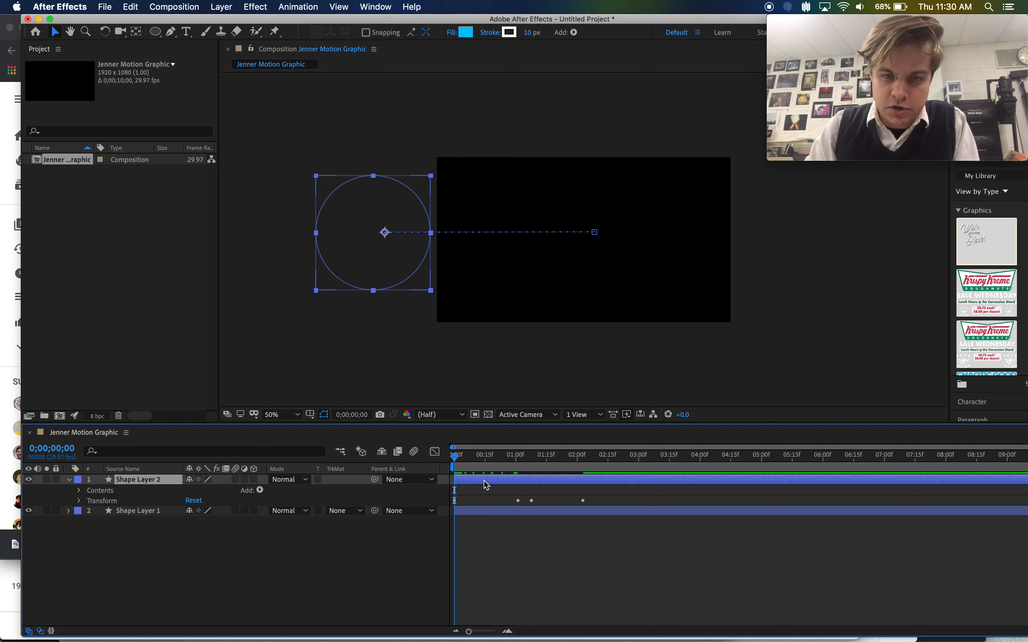
drag(486, 485, 620, 483)
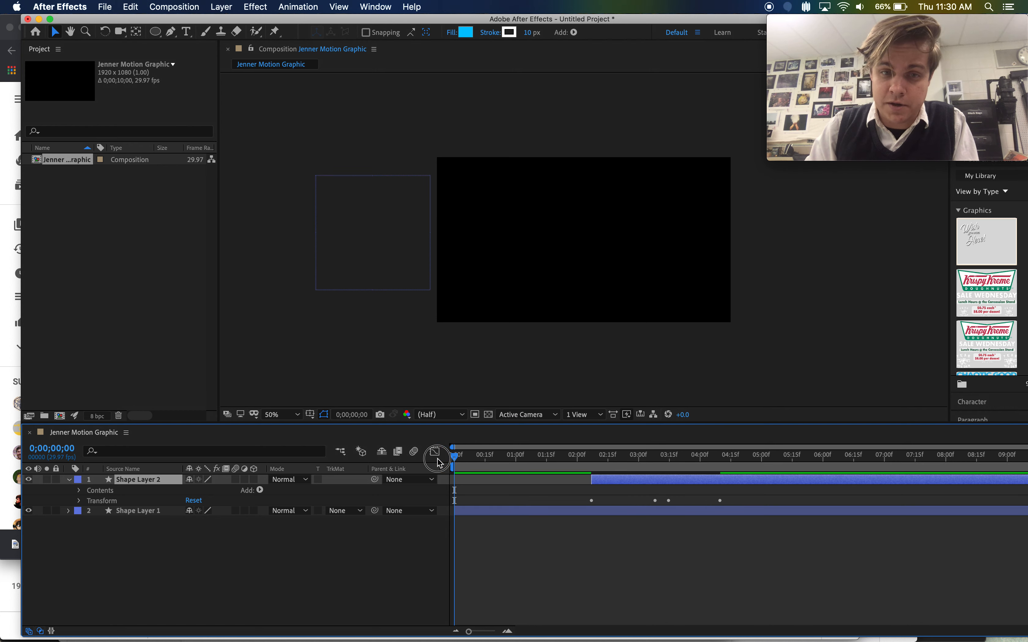
key(space)
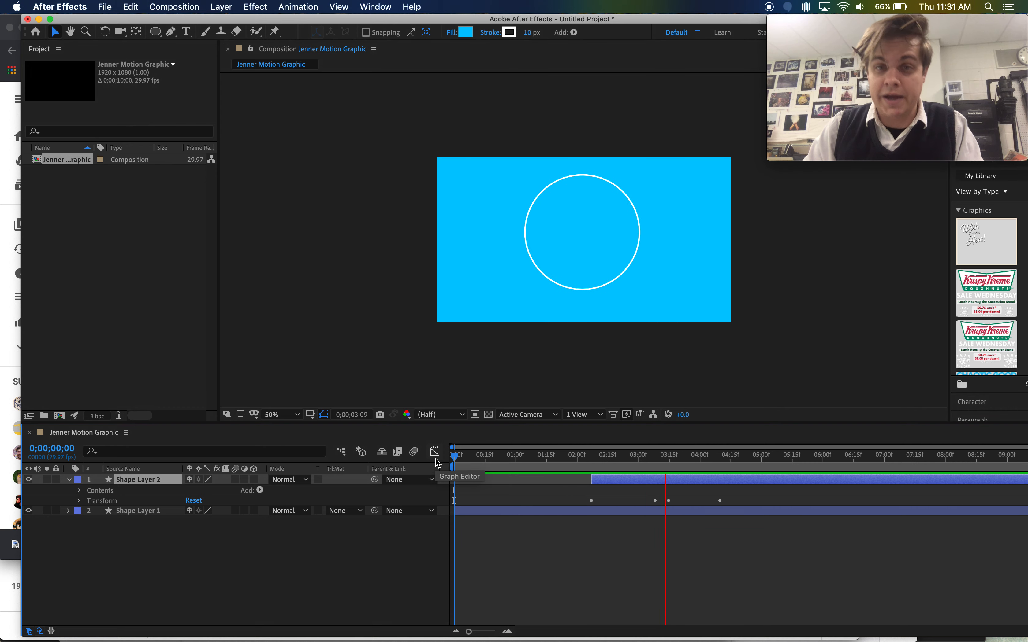
key(space)
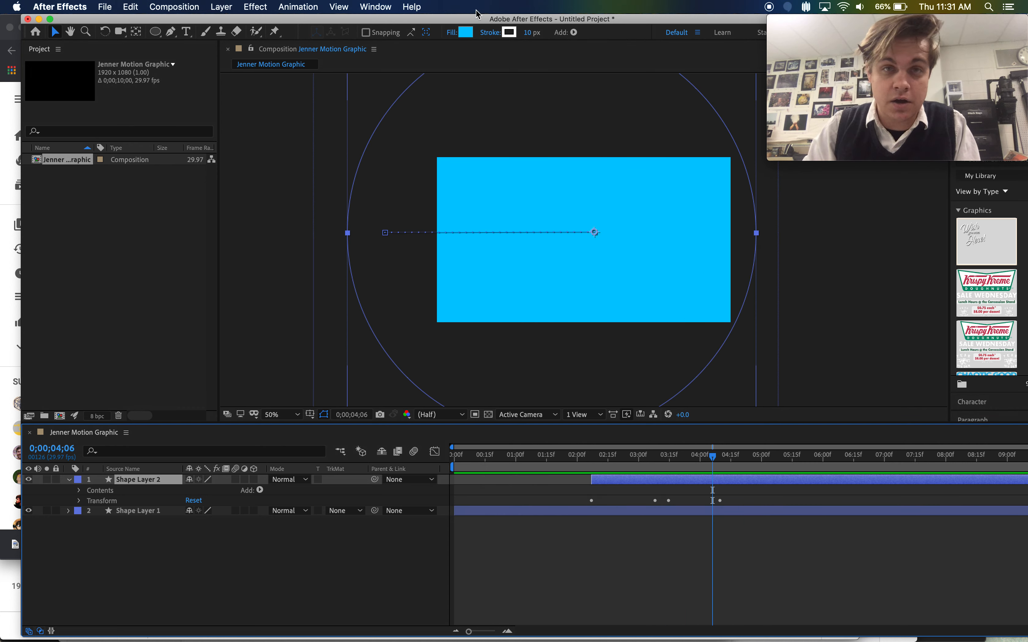
Change the duplicate circle's fill colour to magenta and play the animation from the start
click(466, 37)
drag(552, 321, 553, 310)
click(645, 277)
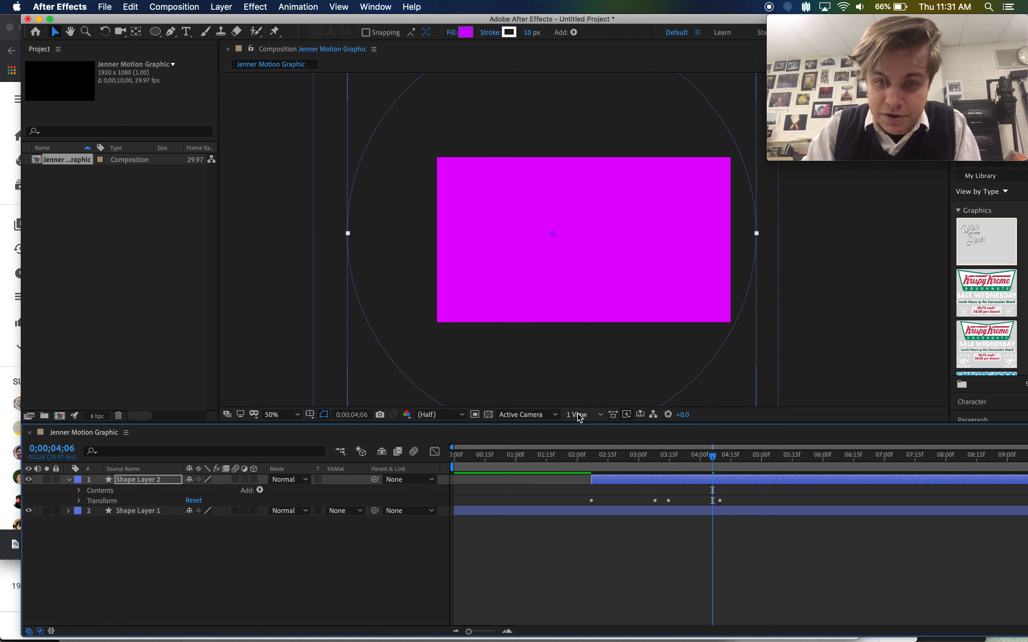
key(space)
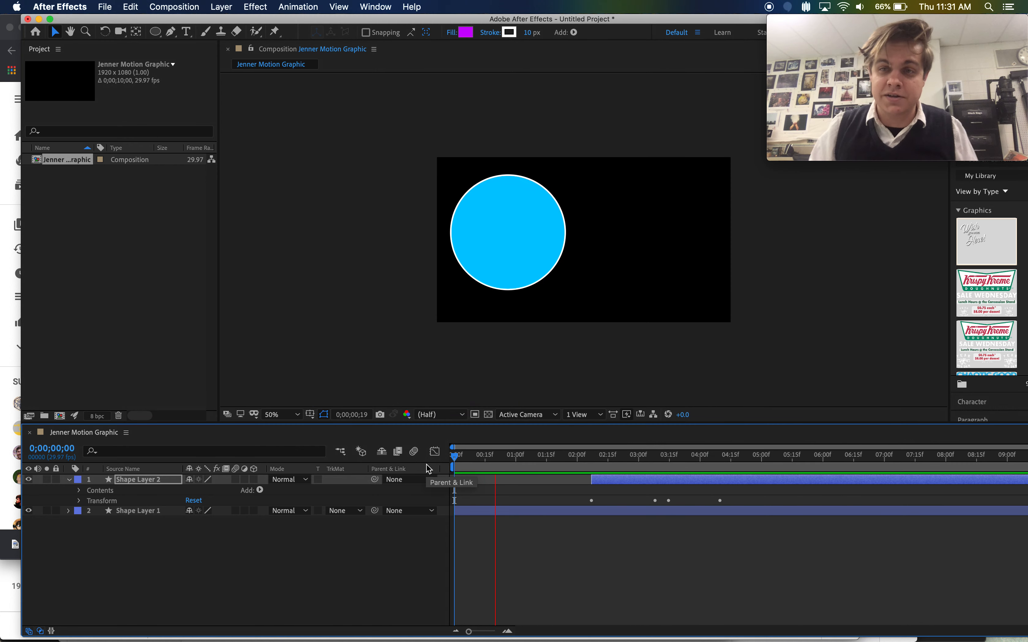